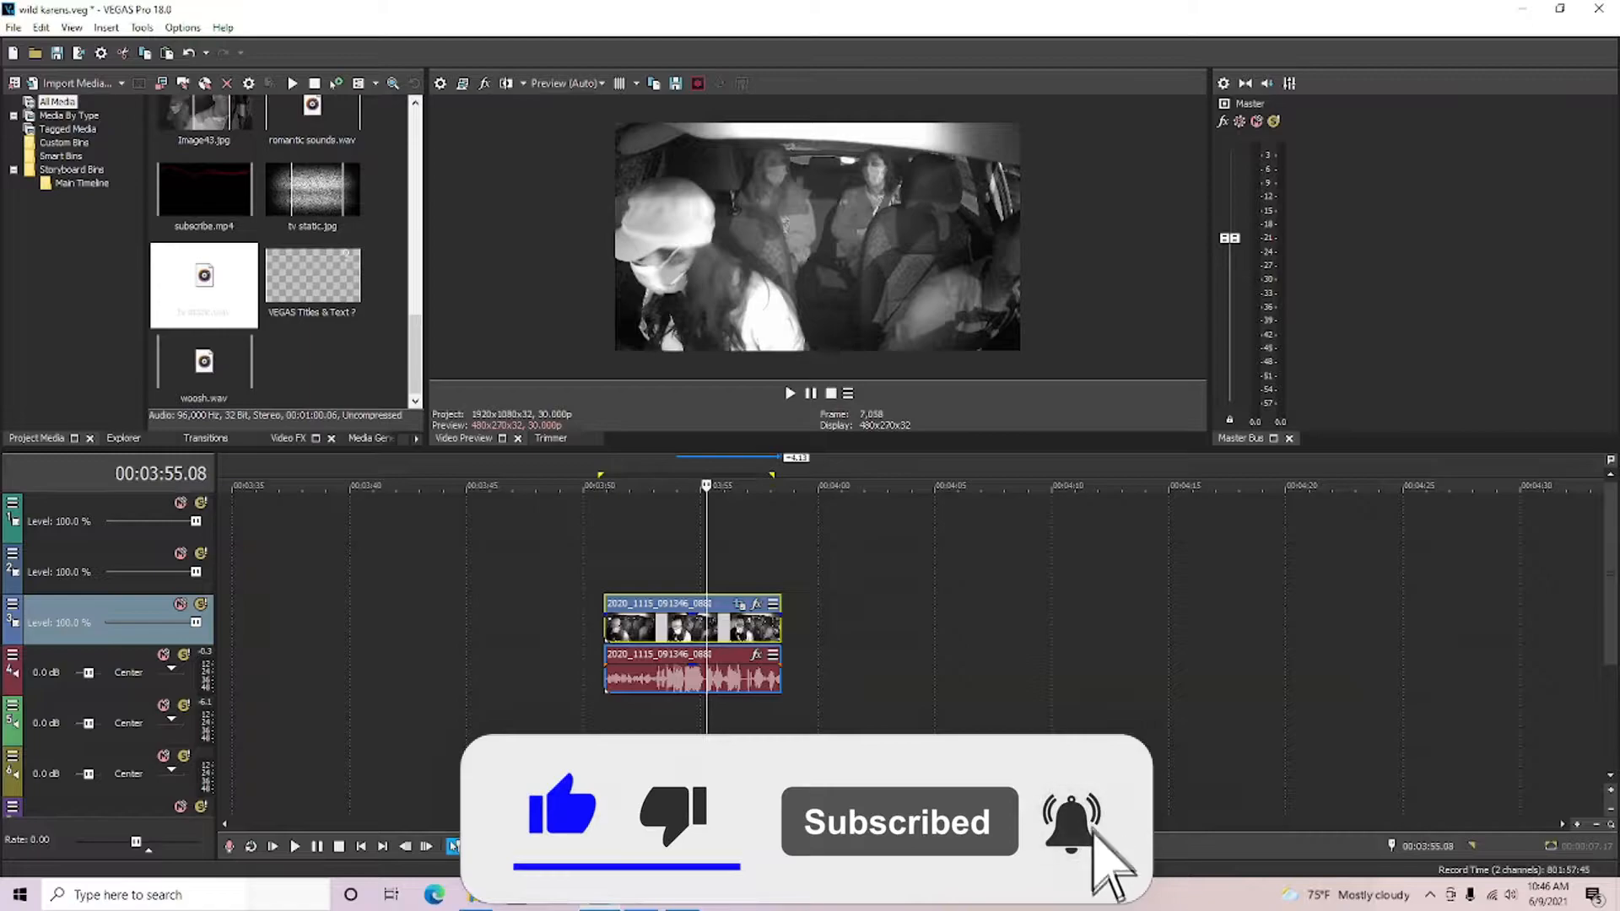
Step: Split the video clip at the playhead and pull the pieces apart to leave a gap between them
drag(705, 486, 694, 486)
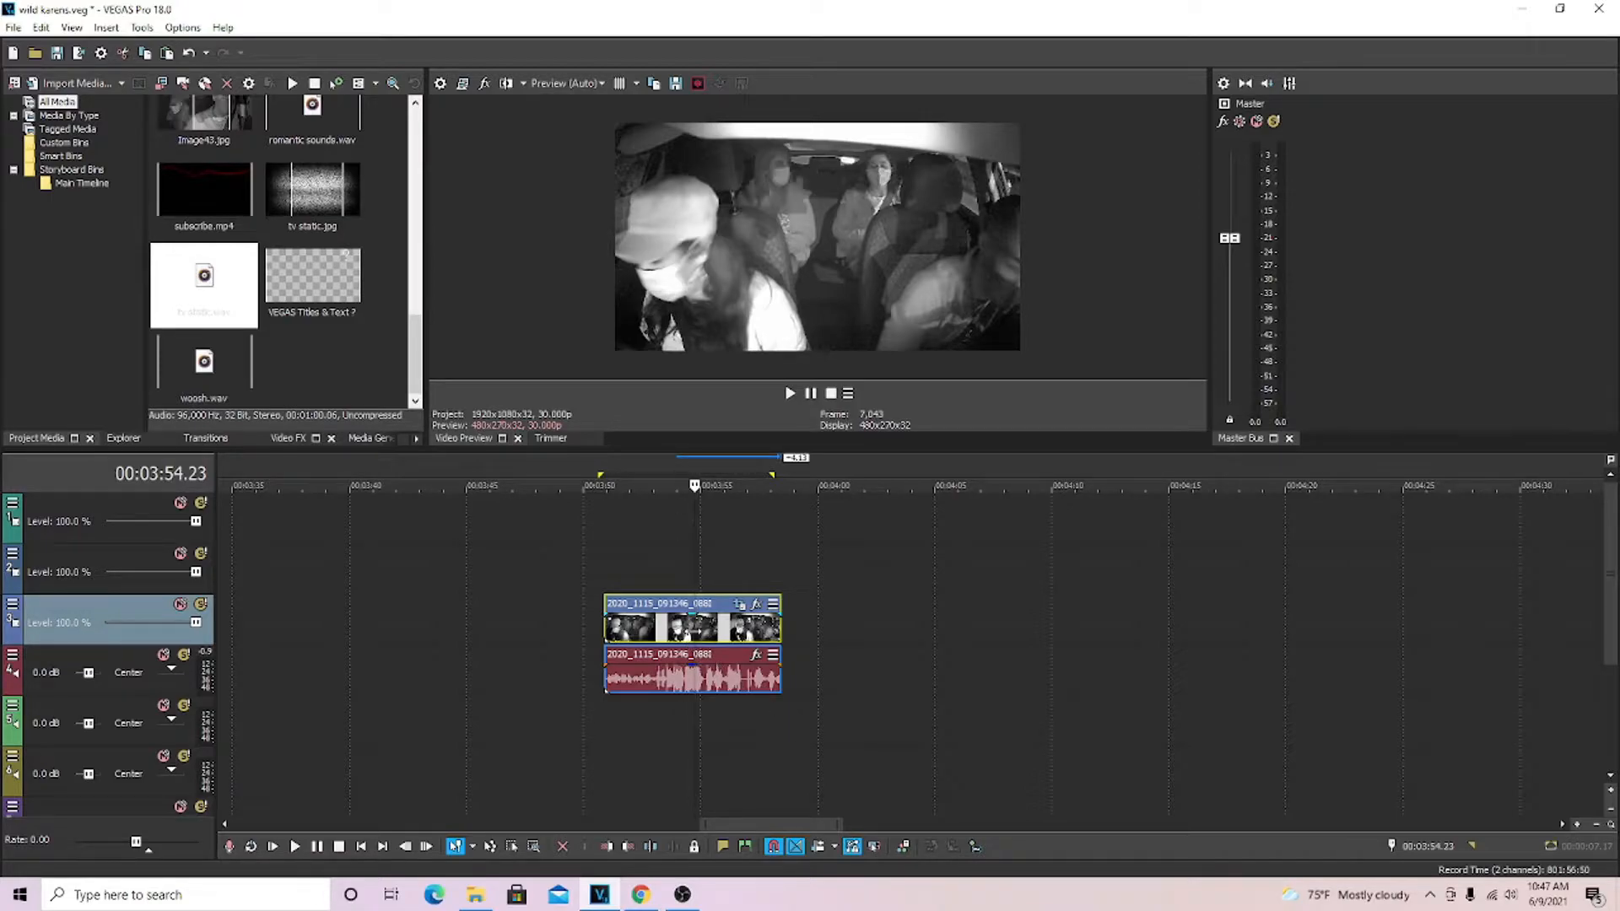
right_click(694, 626)
click(730, 492)
drag(721, 631, 651, 639)
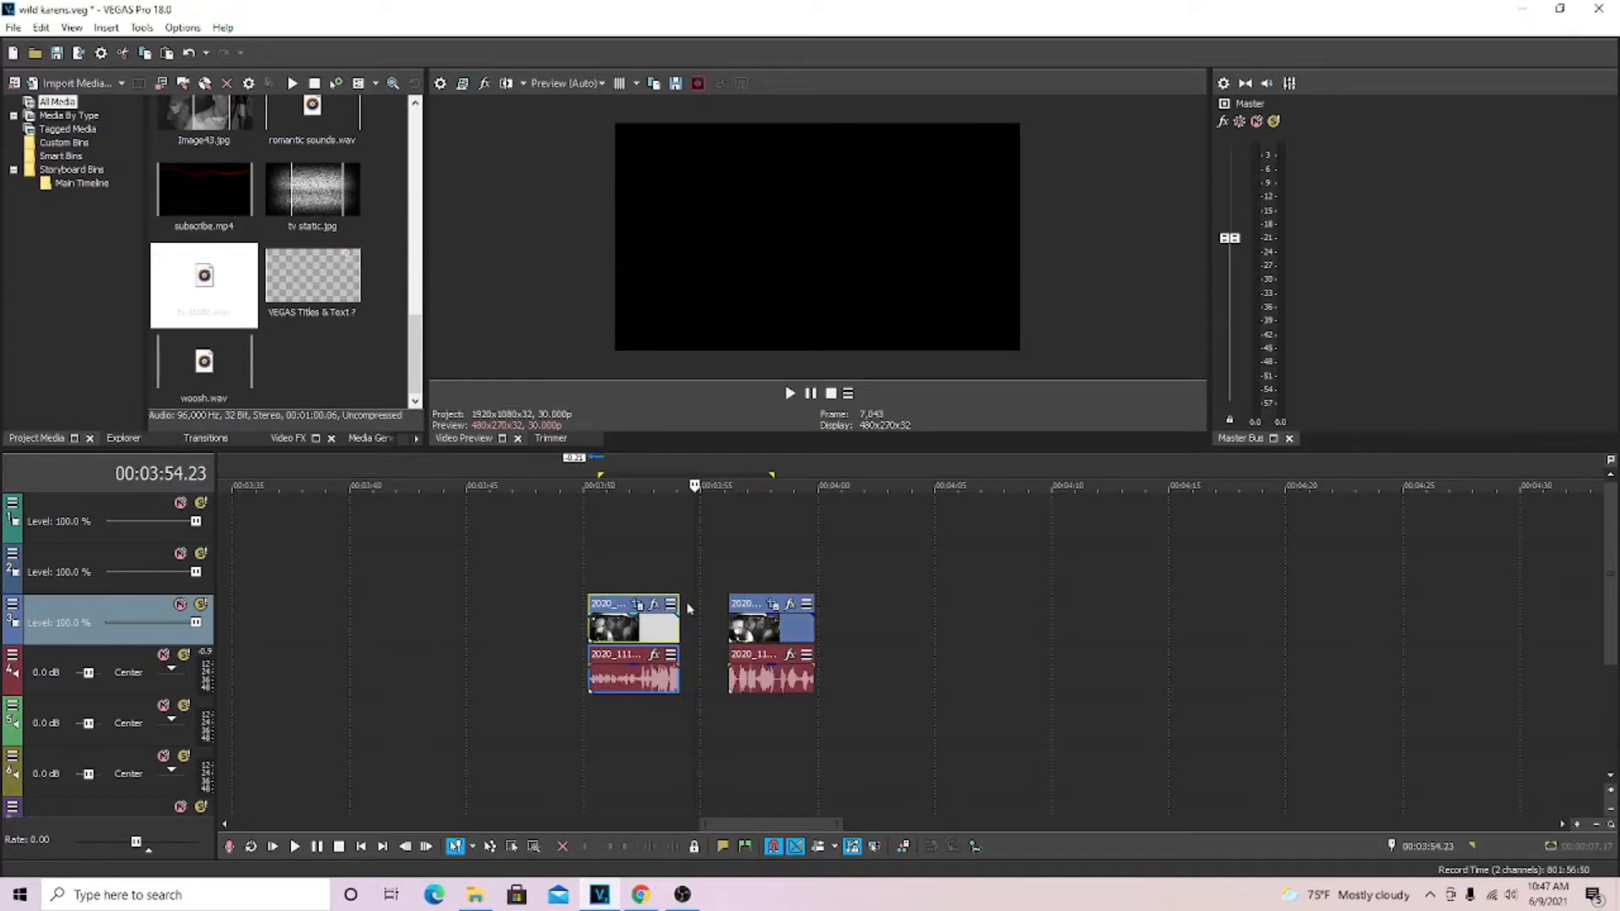
click(677, 460)
Step: Switch to the browser to review the static TV picture and Freesound tv static search results, then return to the editor
click(640, 894)
click(1151, 17)
click(1265, 14)
click(1168, 14)
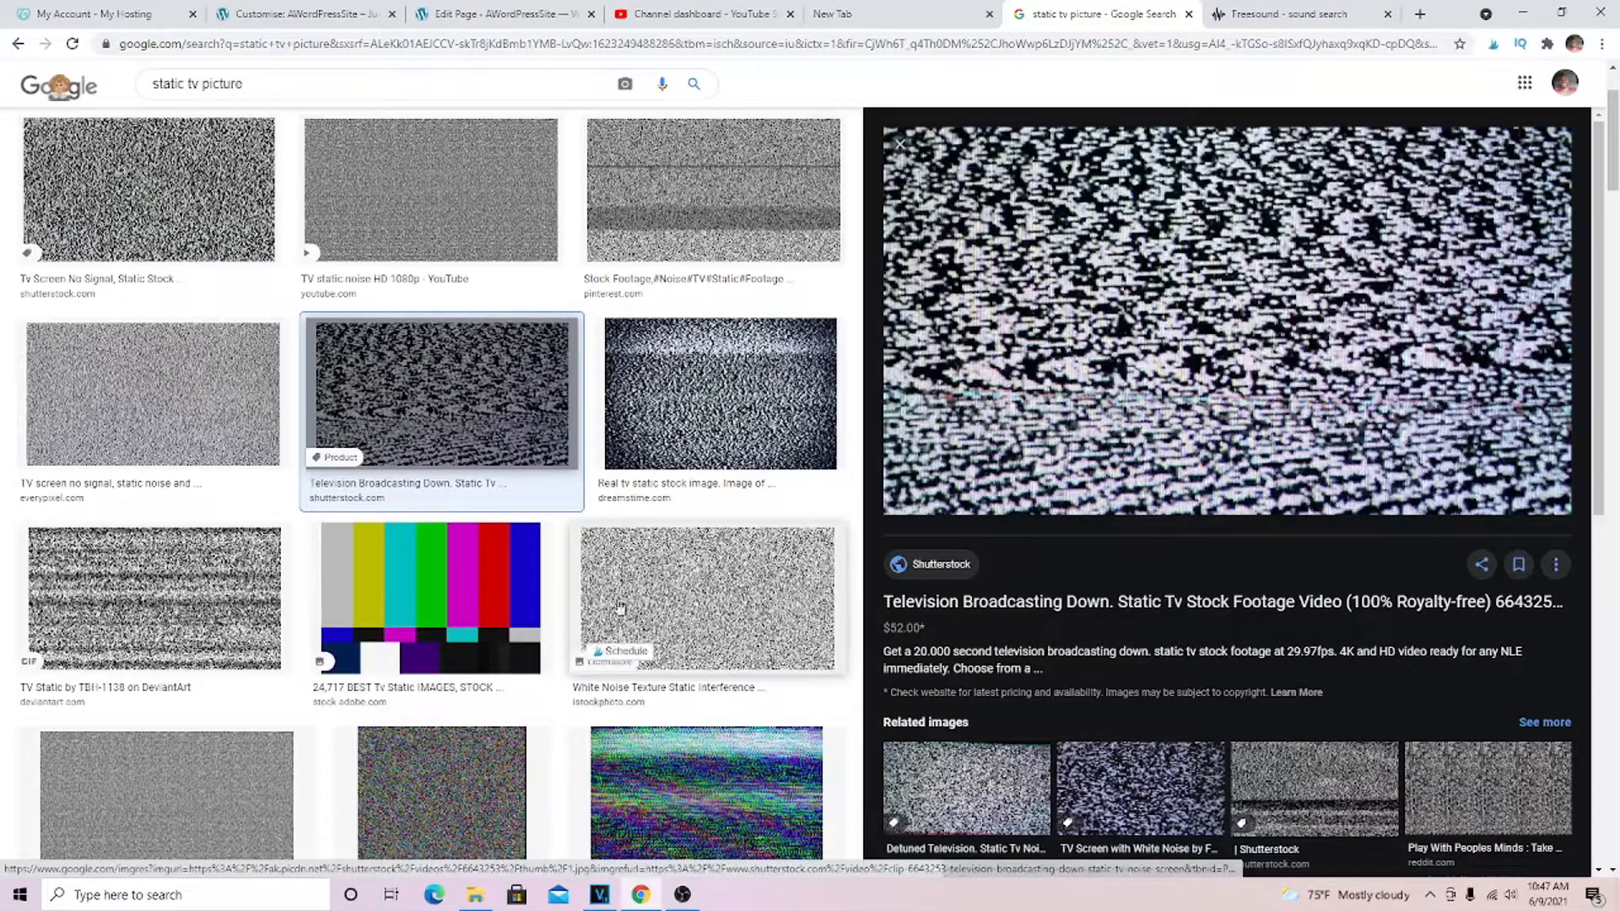
click(1288, 16)
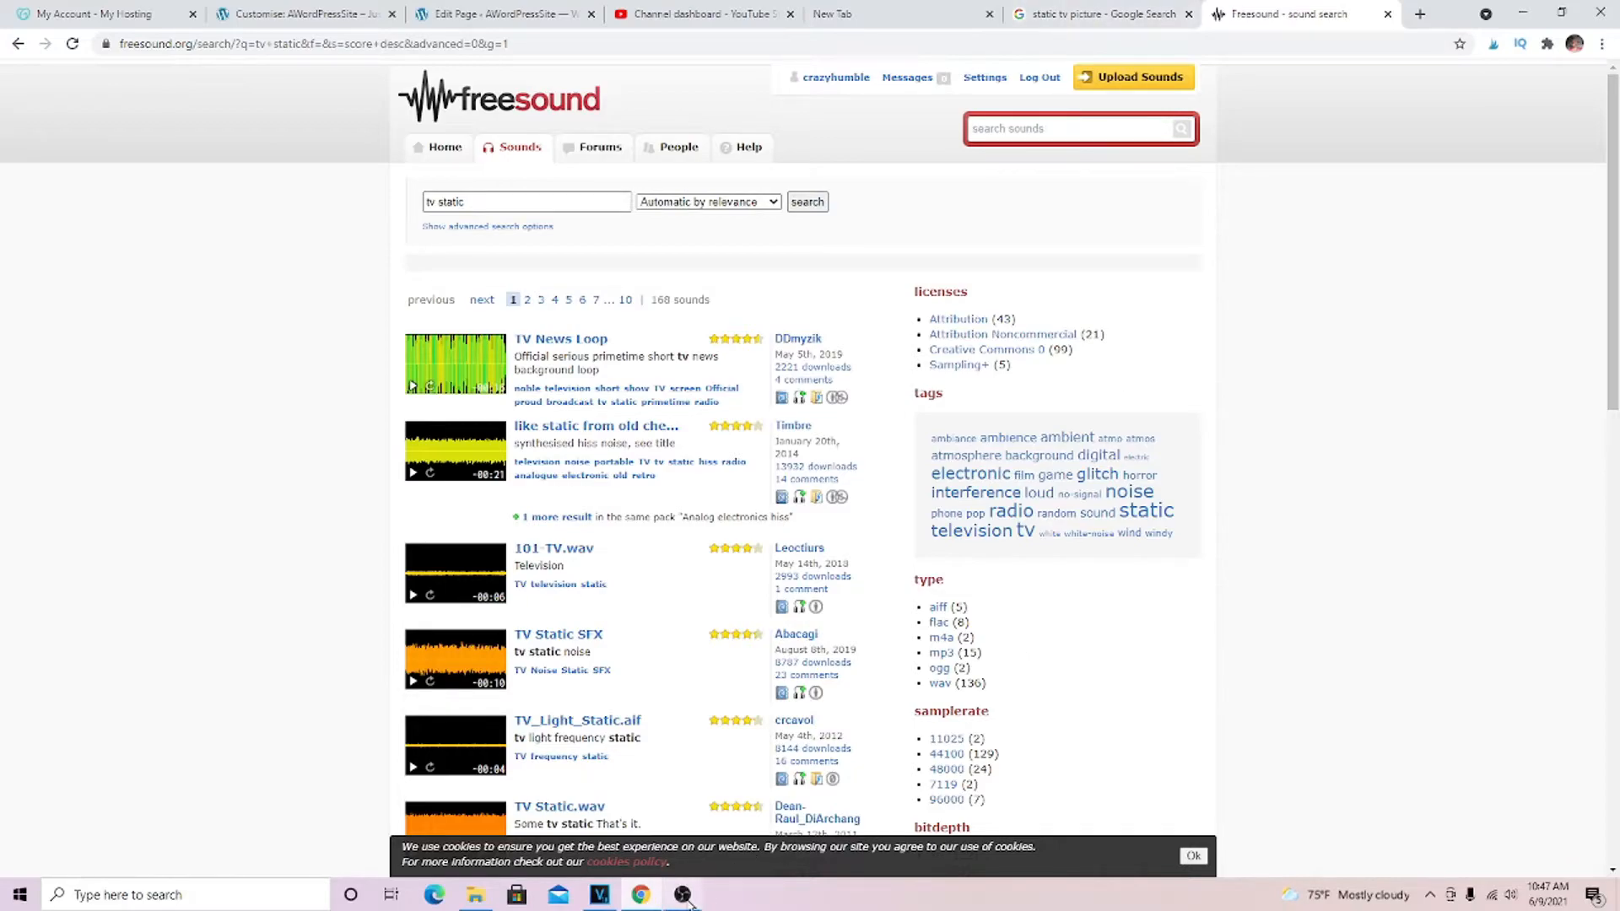
mouse_move(608, 904)
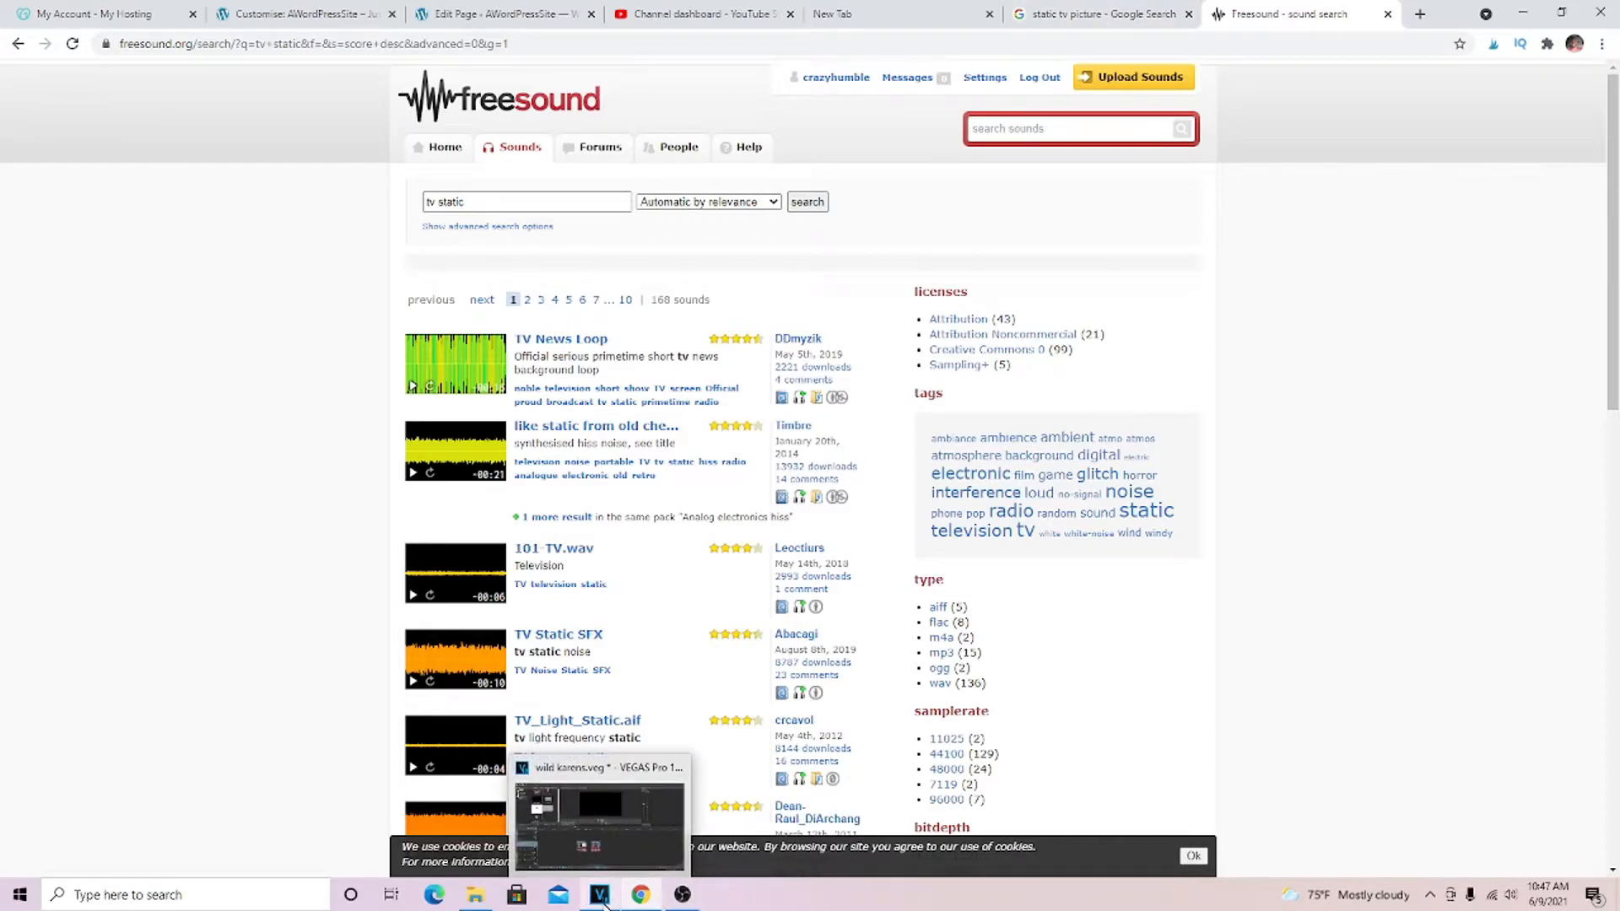
click(605, 903)
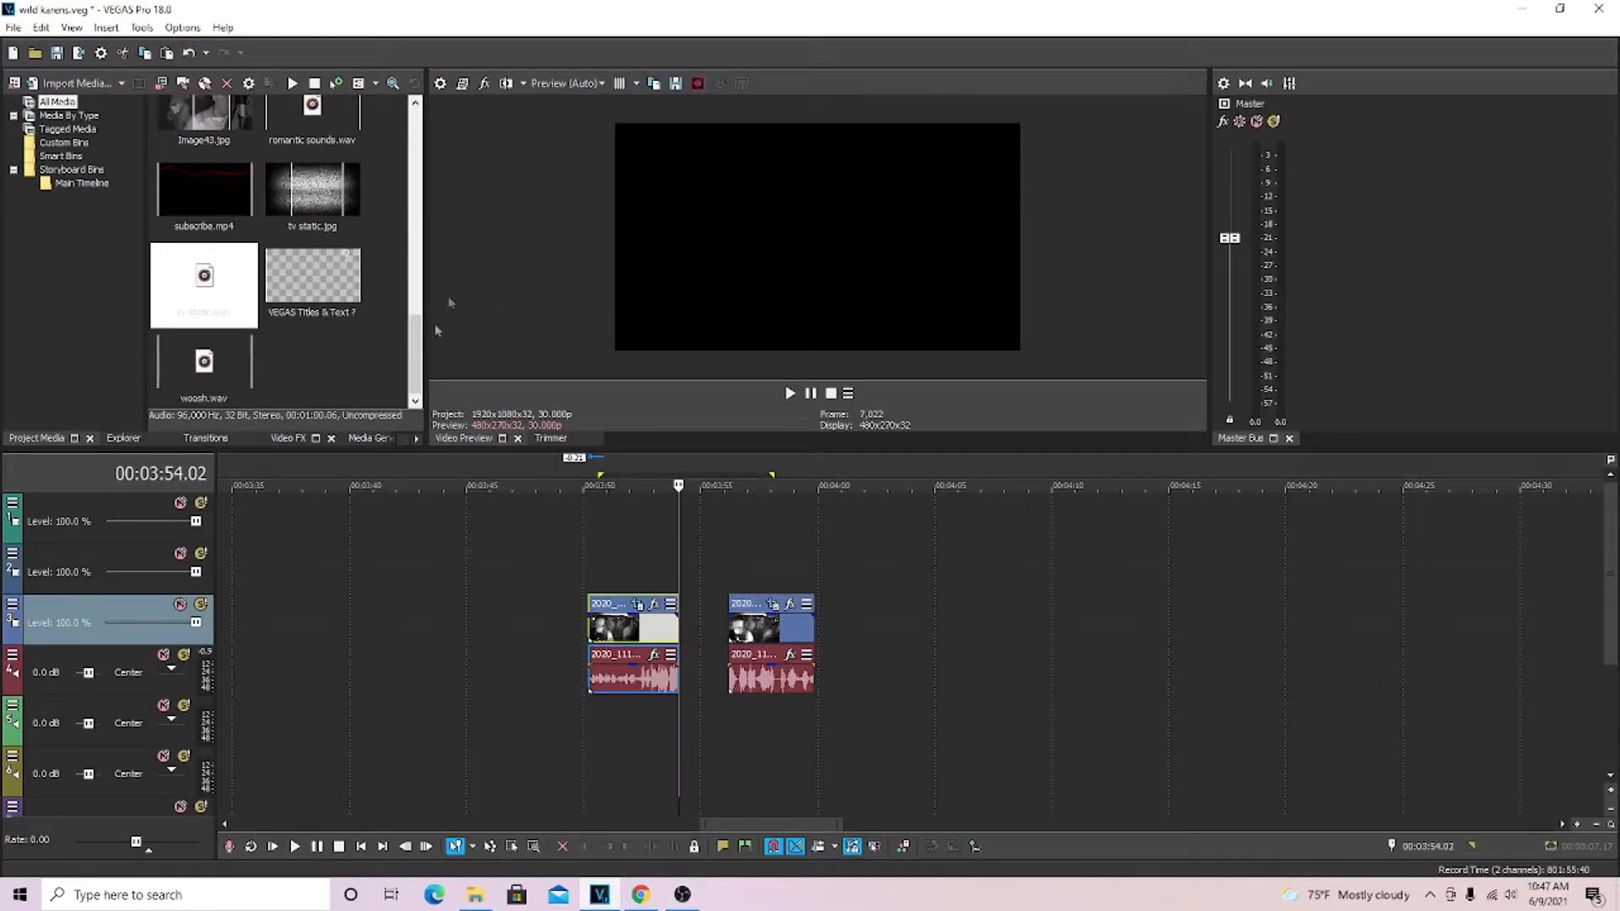
Step: Place the tv static.jpg image on the track above, spanning the gap between the two clip pieces
scroll(415, 337, up, 2)
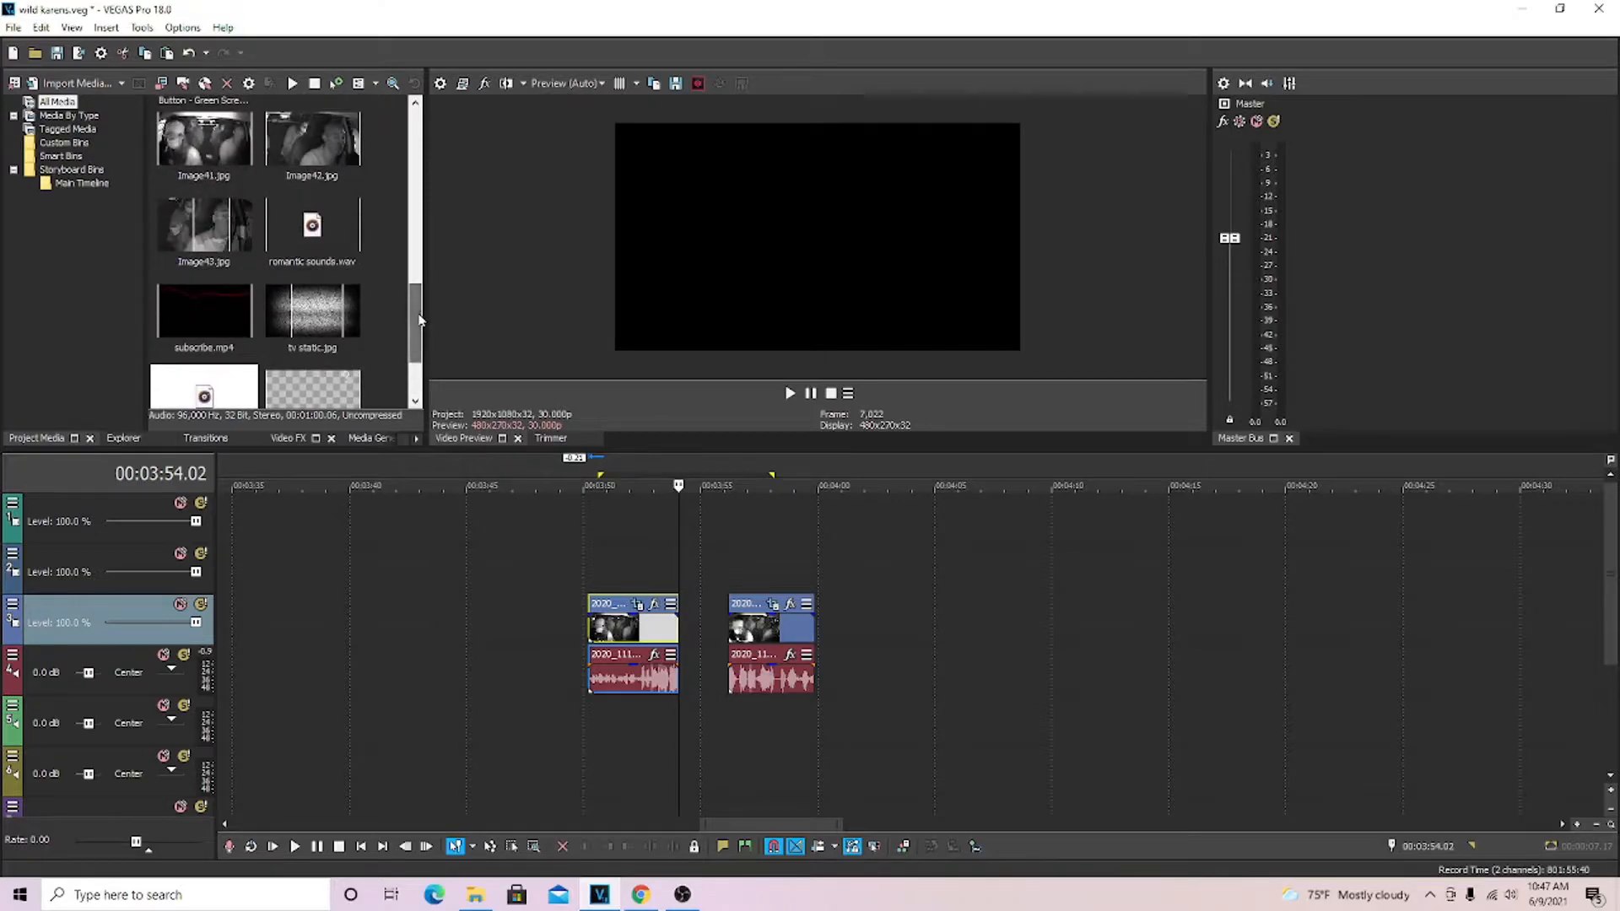
click(308, 322)
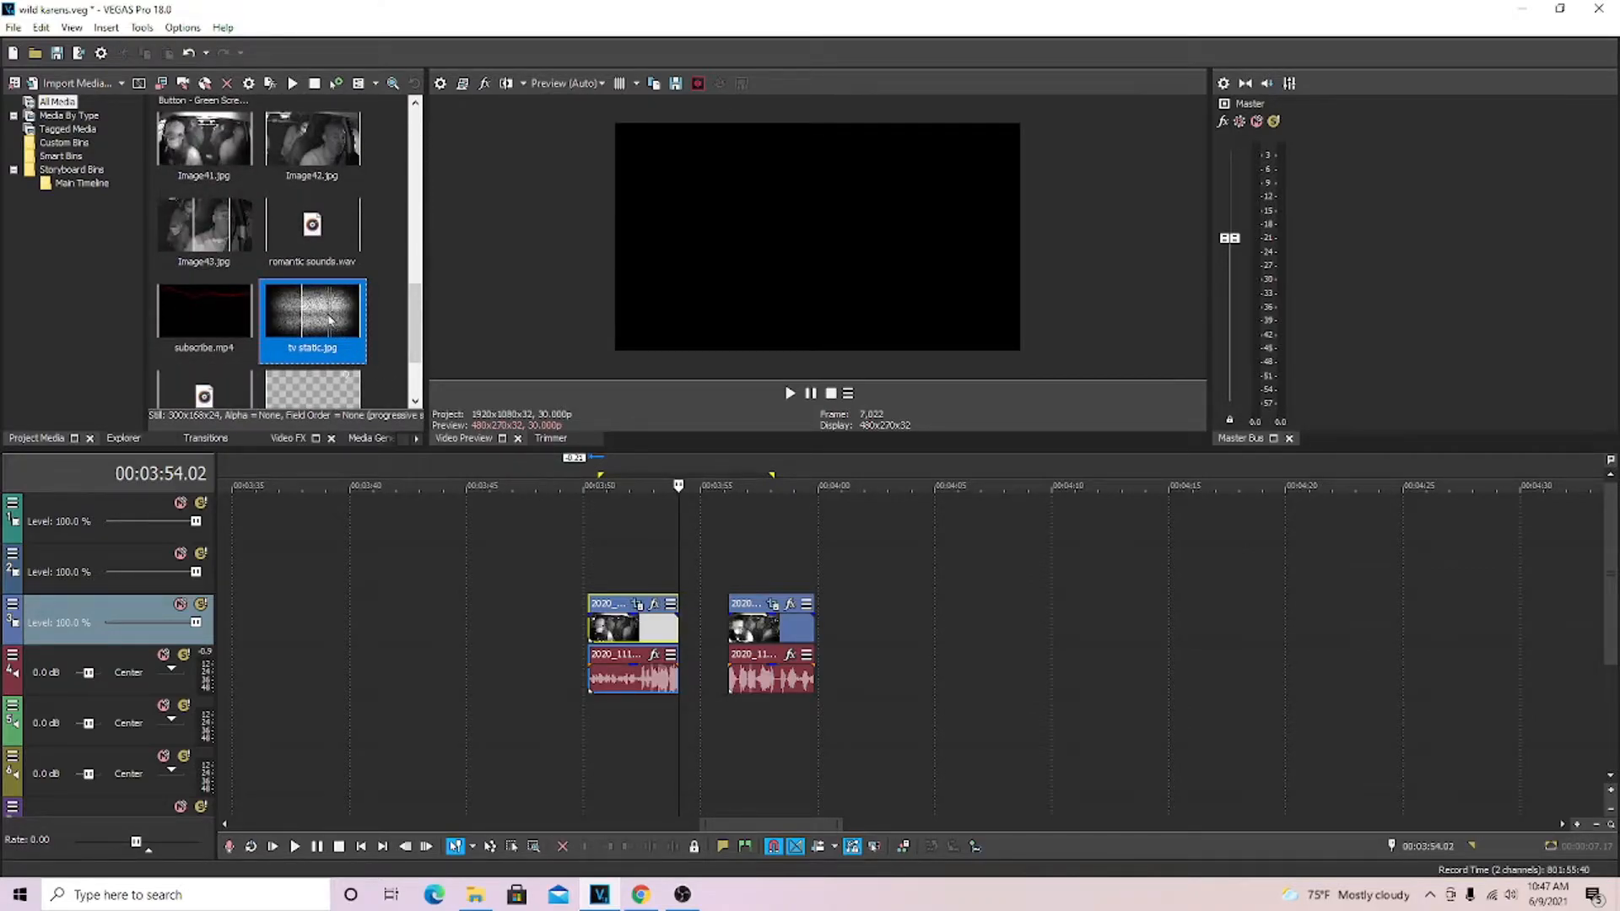
drag(728, 564, 684, 563)
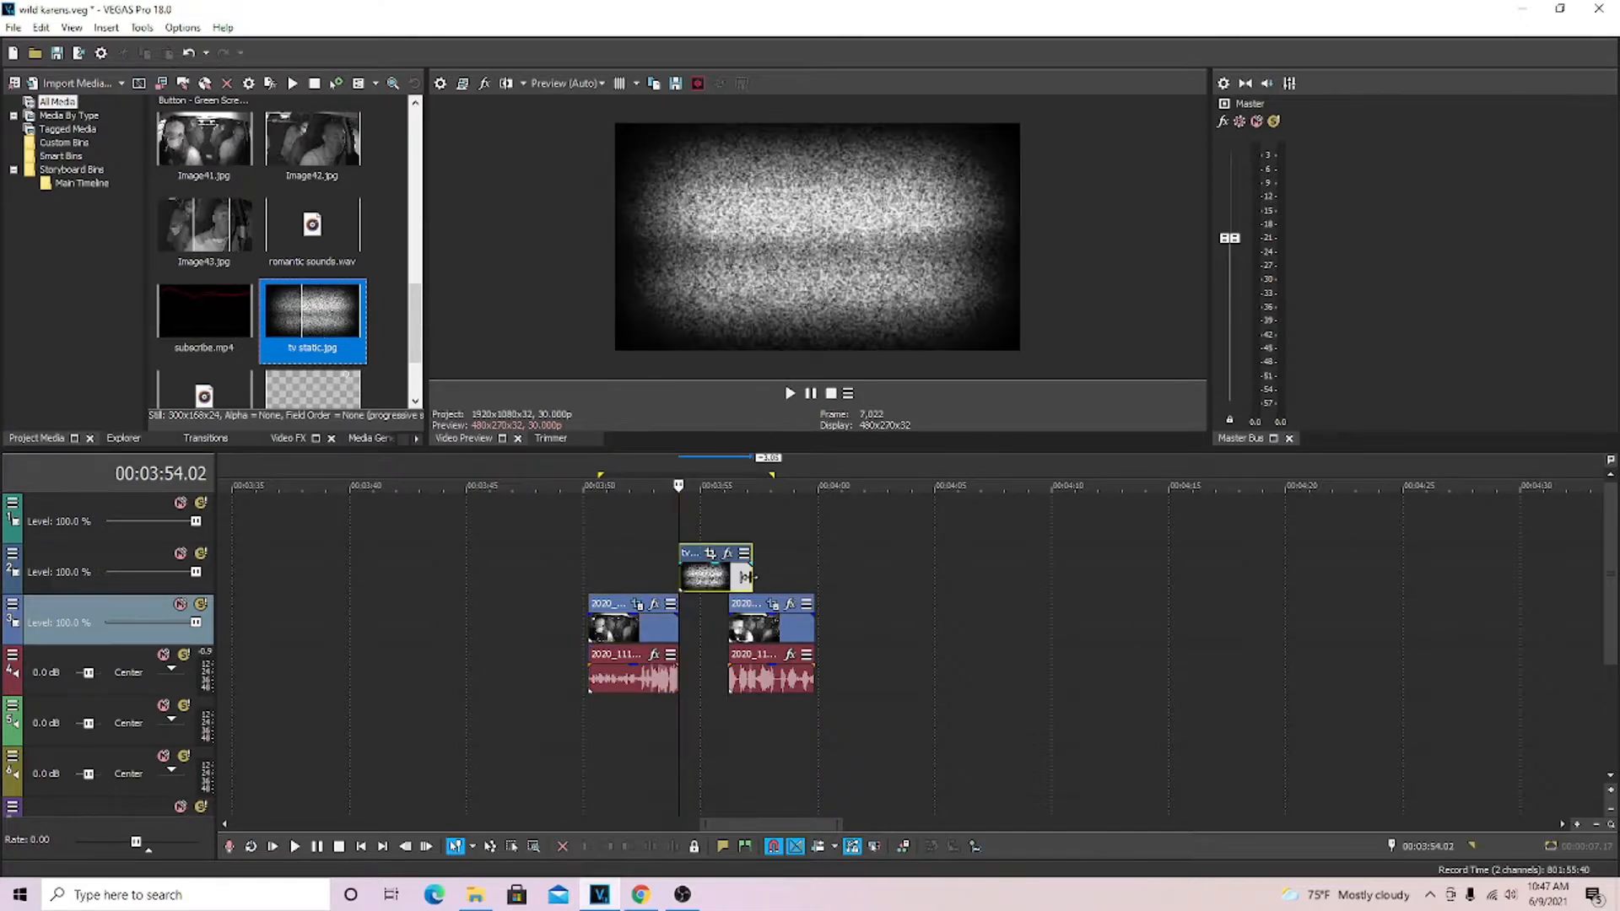
click(711, 462)
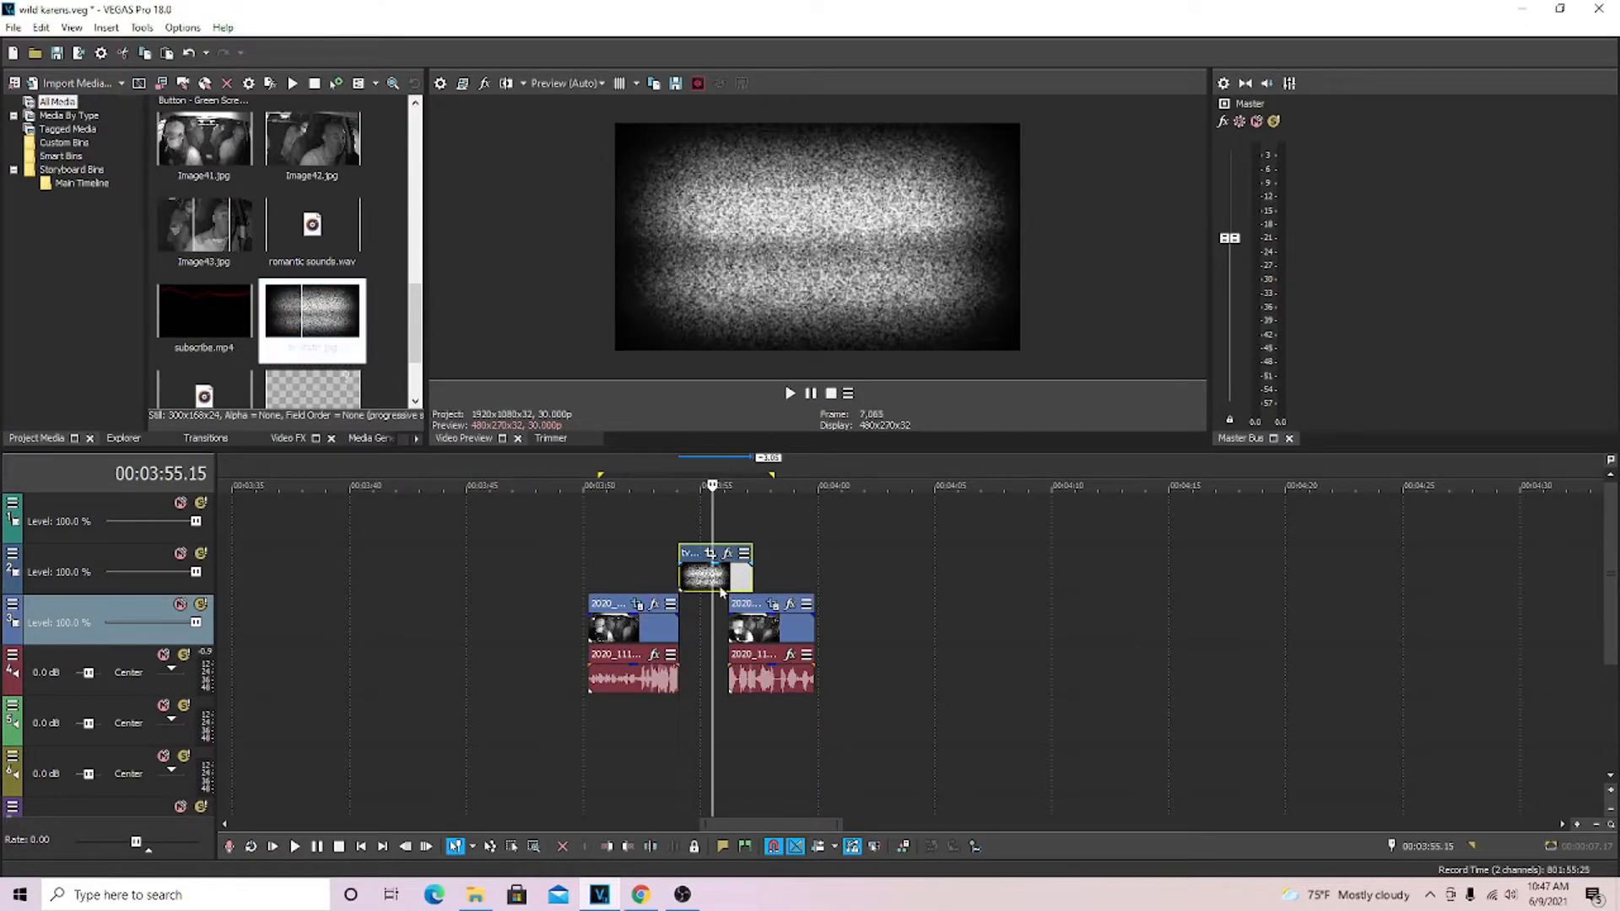
Step: Split the static image event and trim it into two short flashes at either end of the gap
right_click(718, 586)
click(755, 478)
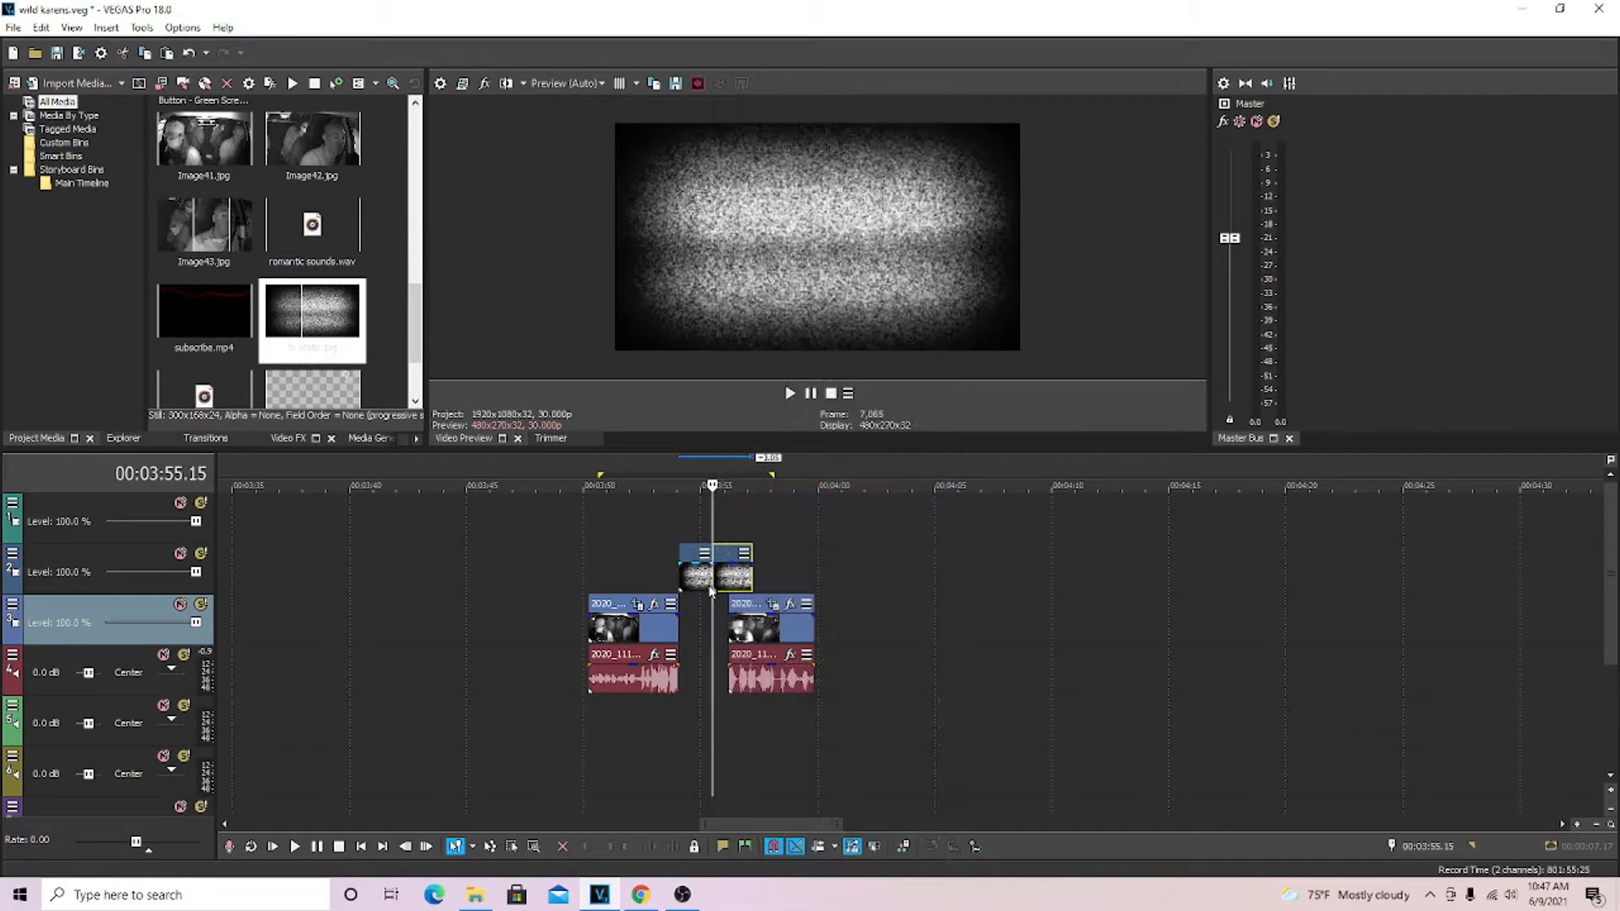
drag(752, 579, 730, 578)
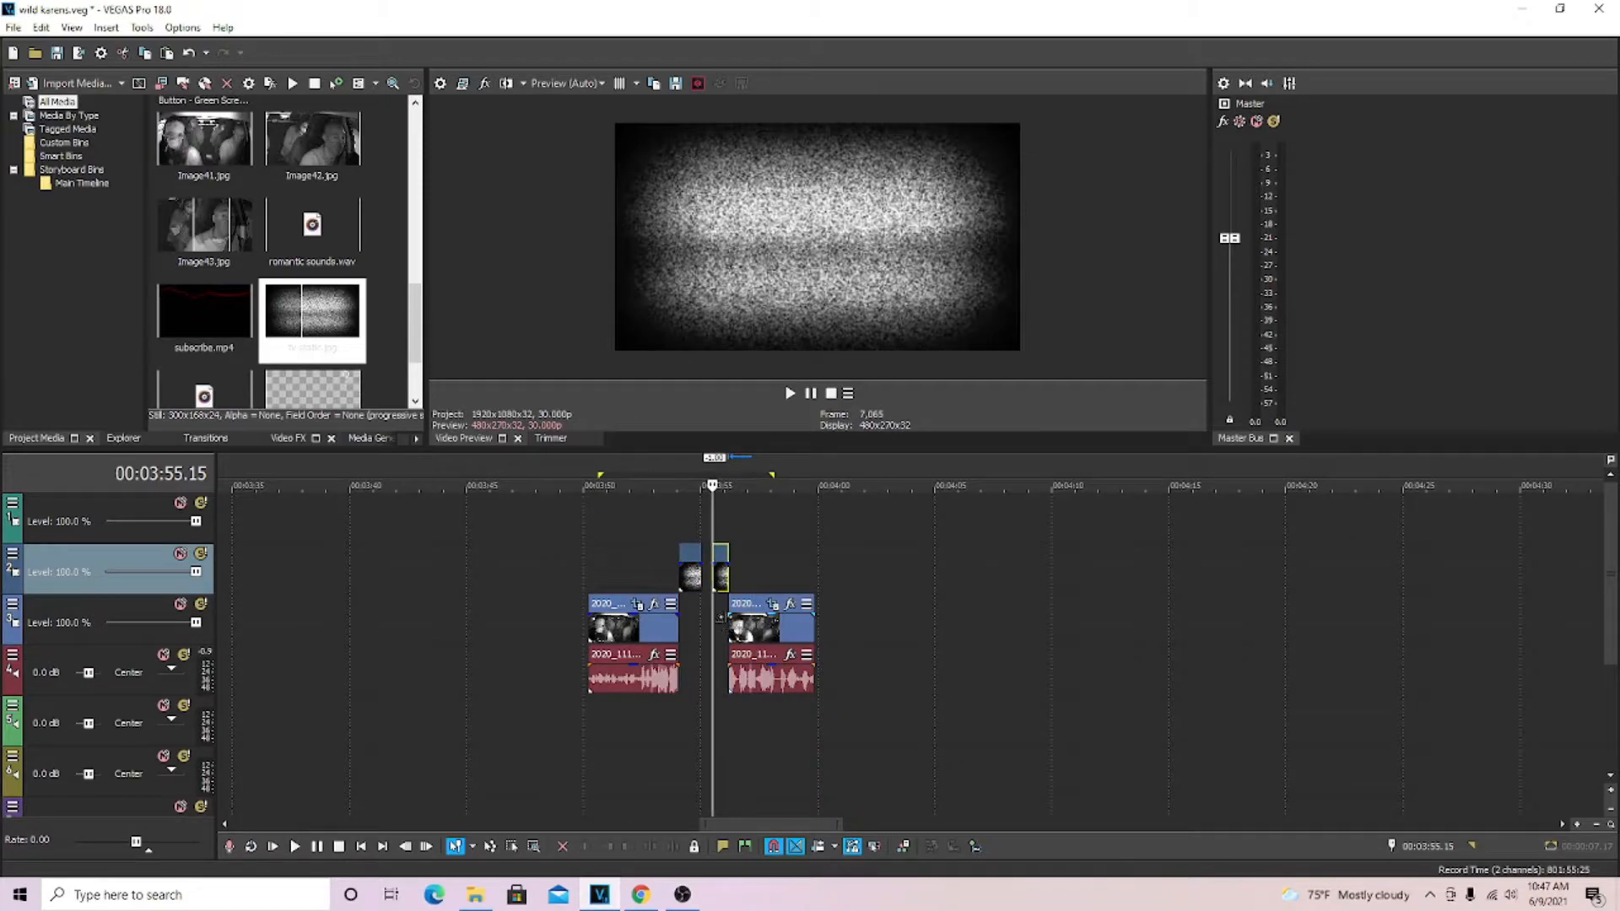
drag(700, 578, 694, 578)
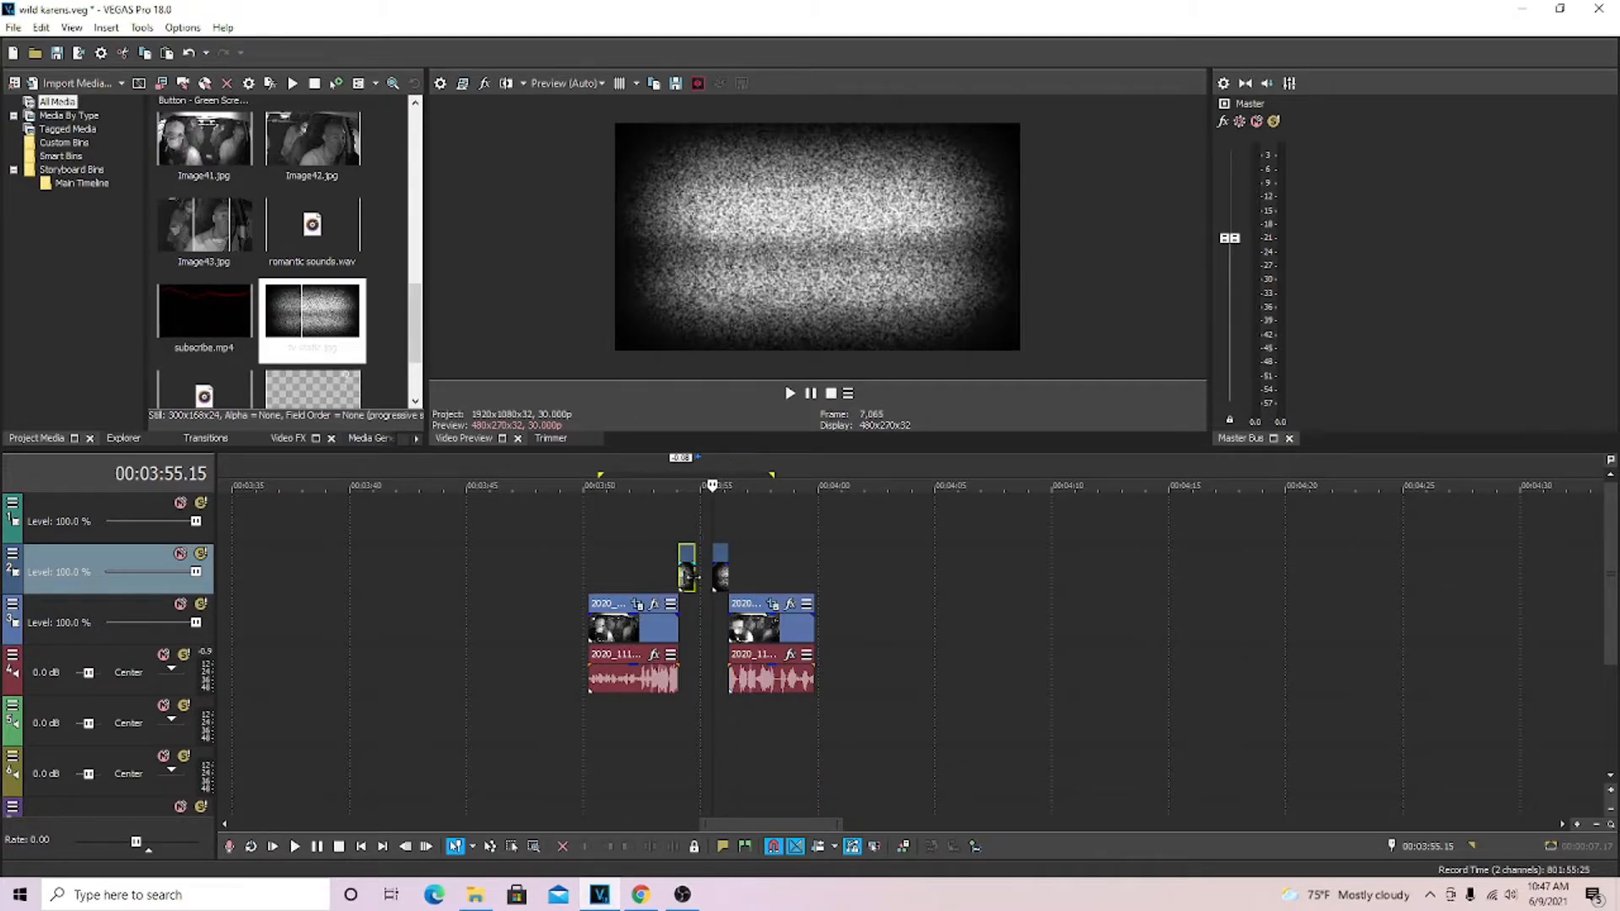
click(716, 579)
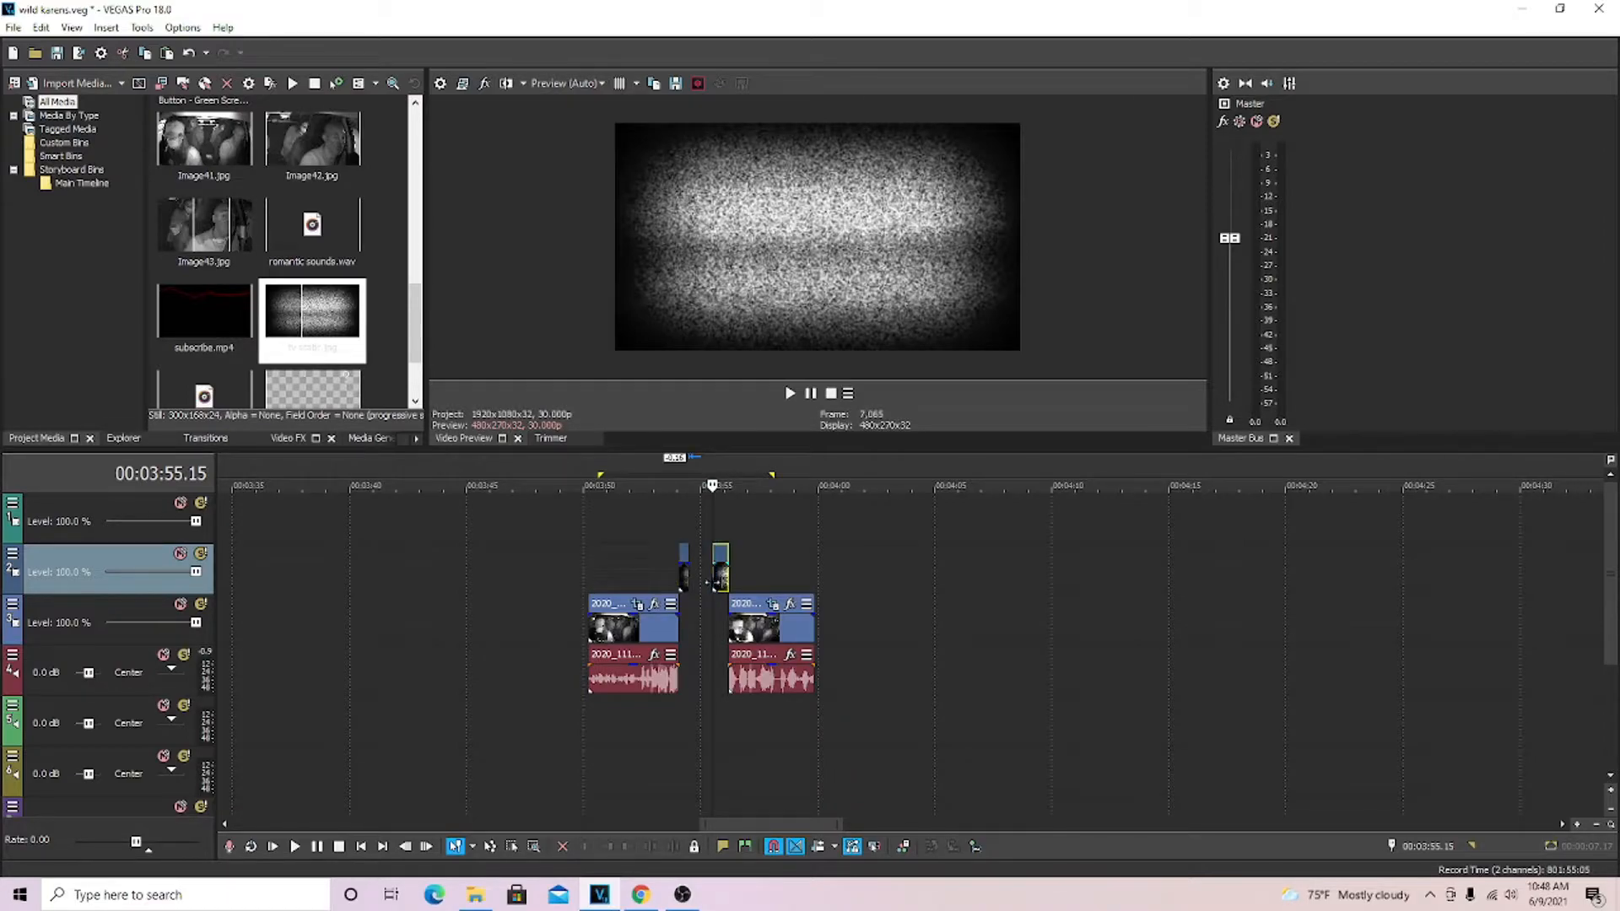
drag(706, 579, 694, 579)
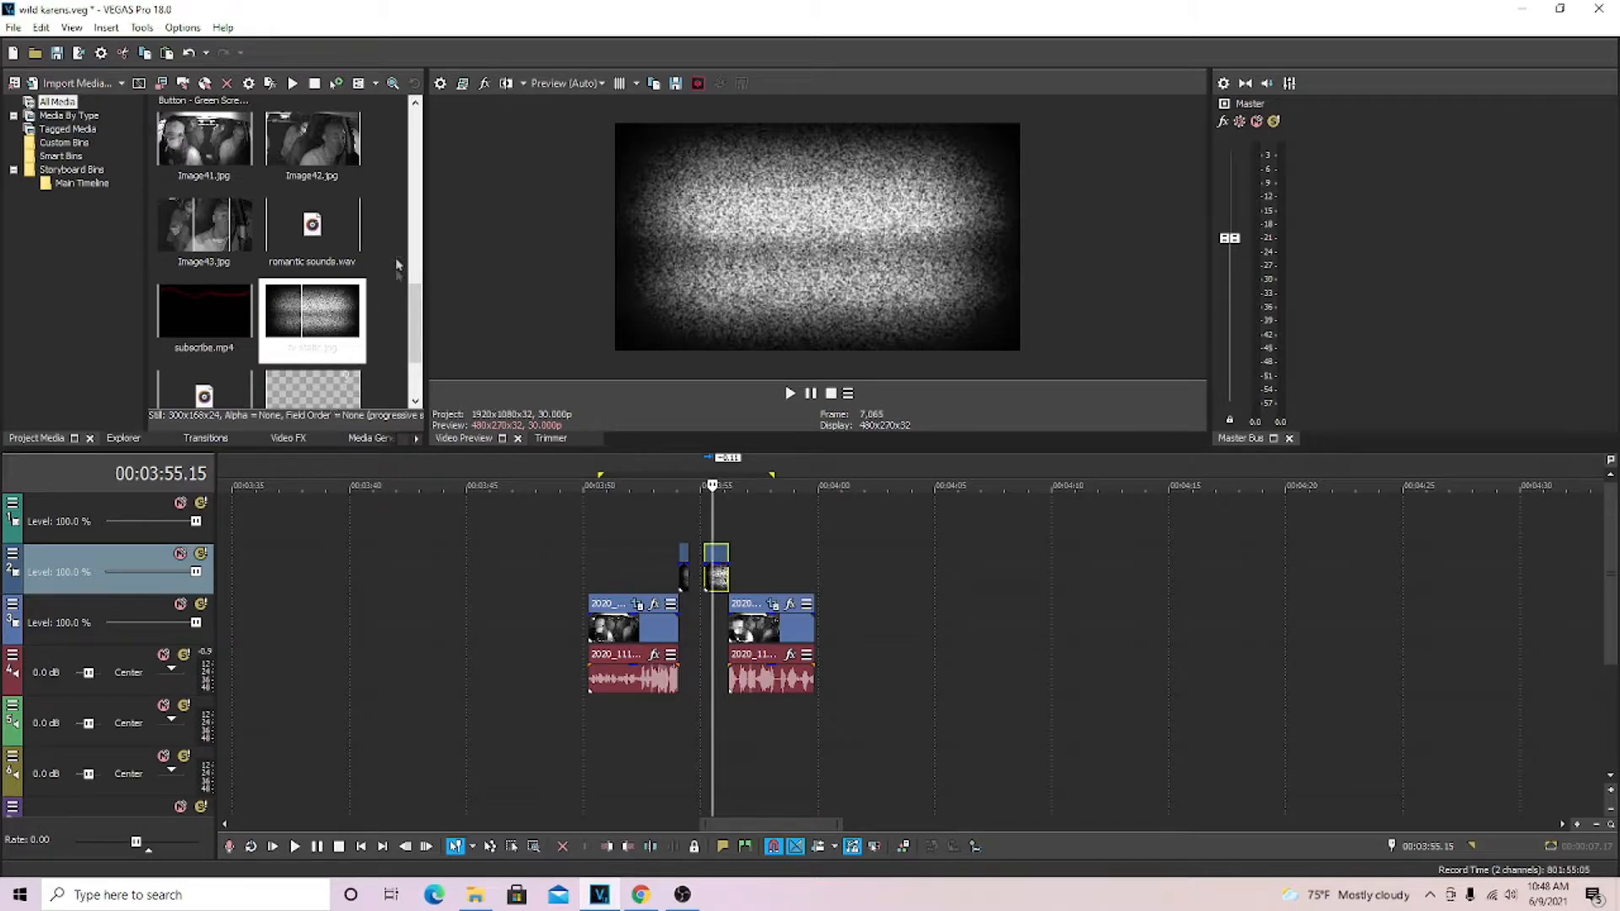
Step: Add tv static.wav to an audio track at the gap, split it, and delete the excess part
scroll(298, 345, down, 2)
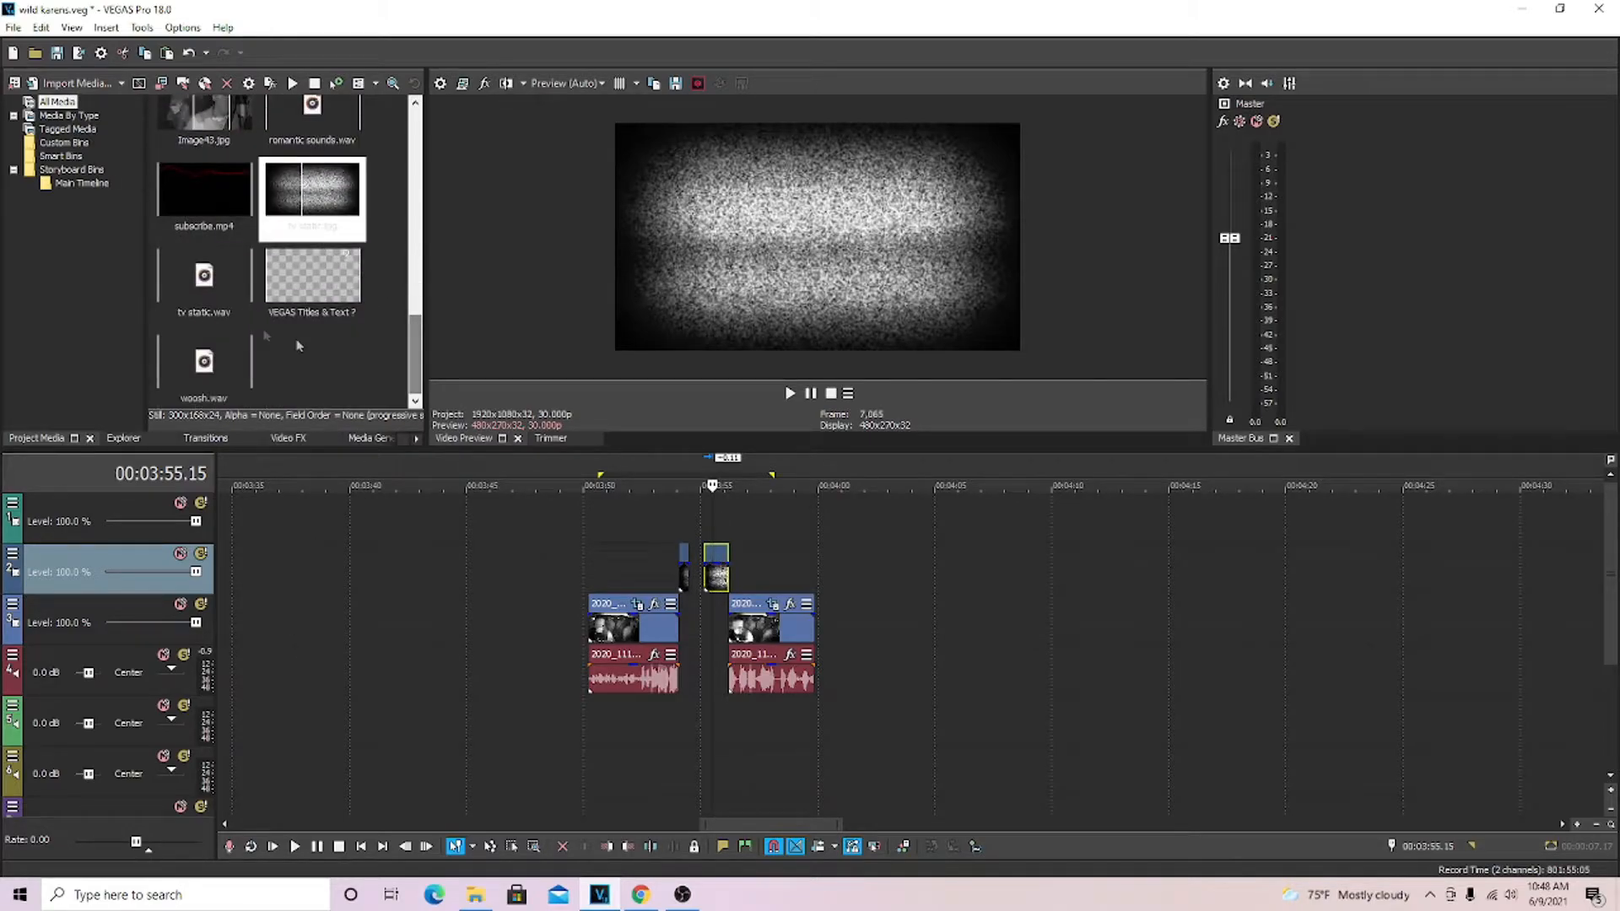
click(200, 291)
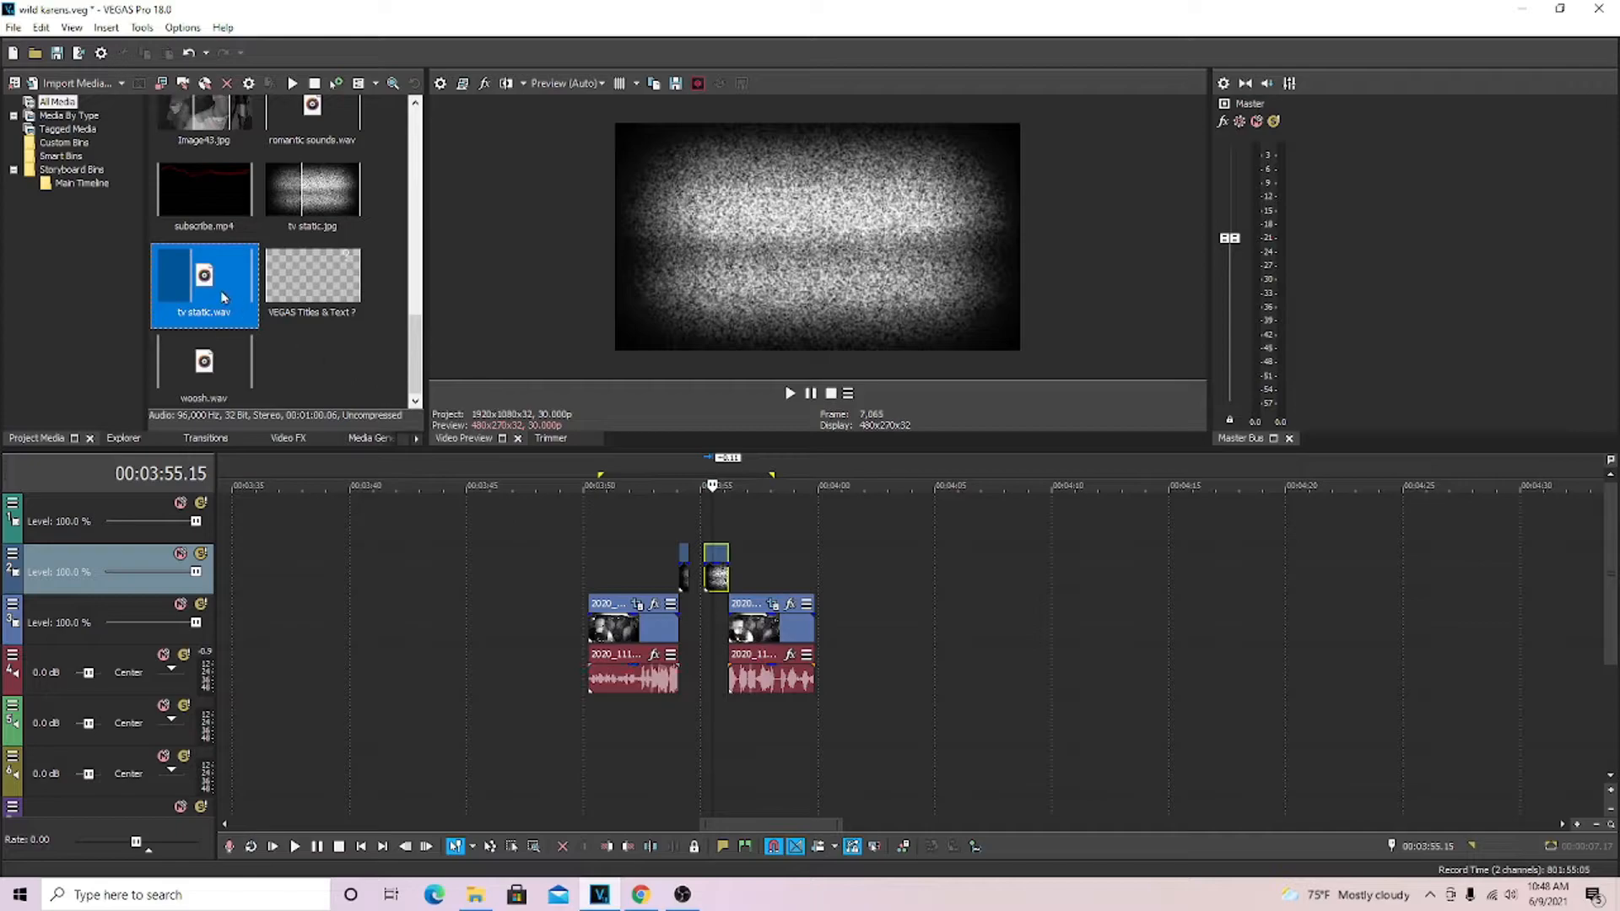
drag(633, 753, 301, 502)
drag(789, 557, 1164, 732)
click(836, 717)
right_click(835, 727)
click(862, 388)
right_click(896, 730)
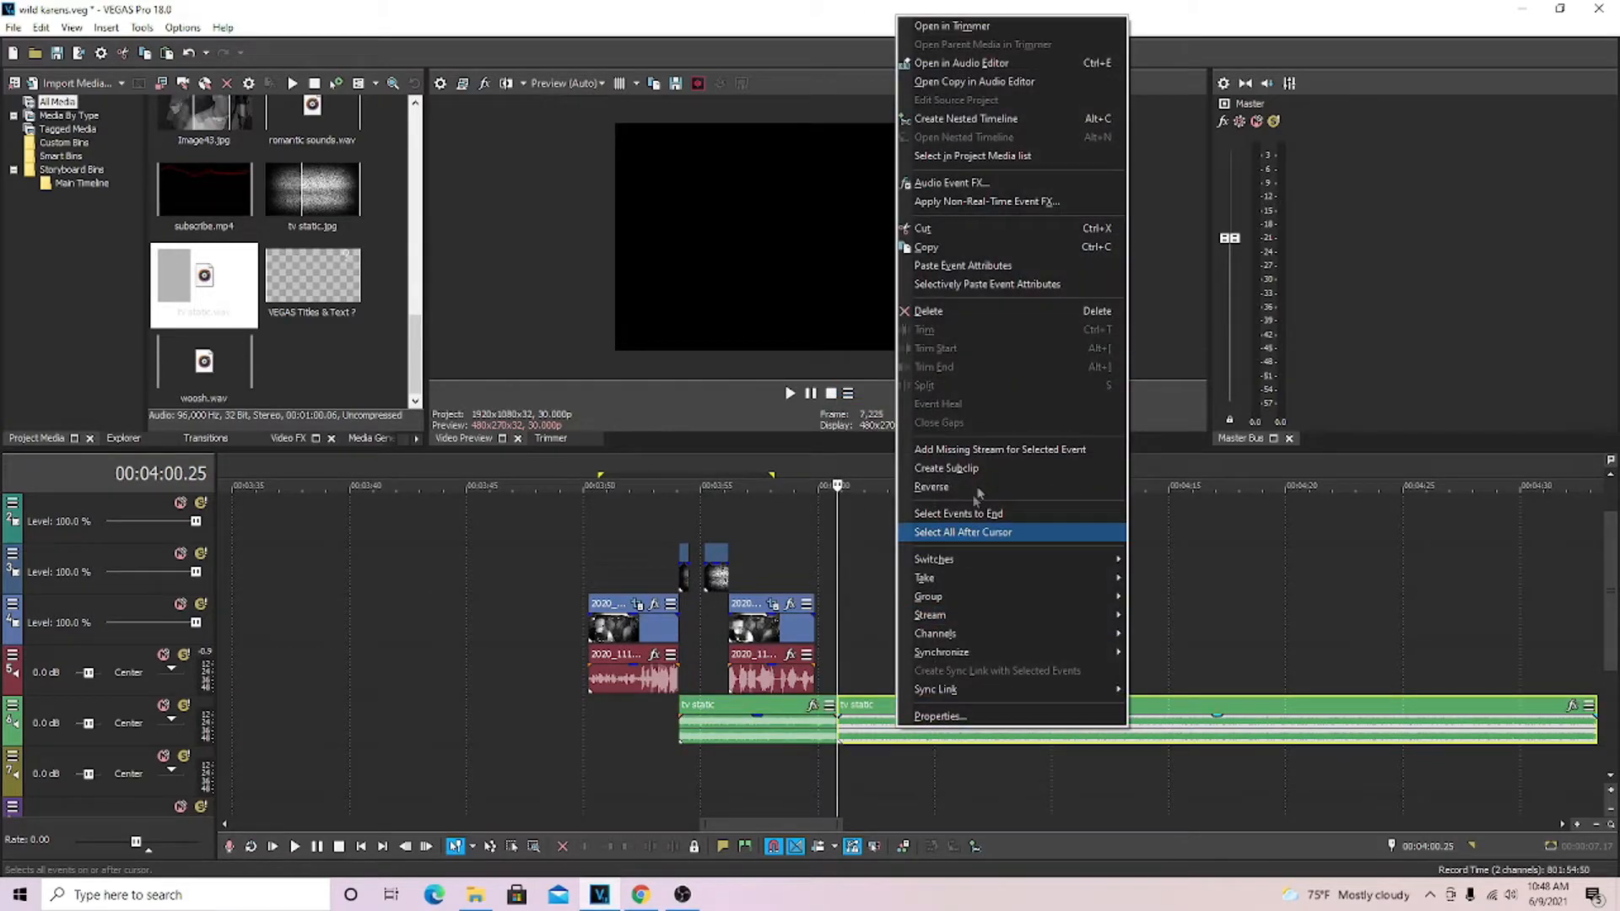
click(998, 312)
Step: Split the static sound and trim it into short pieces lined up with the static flashes
click(706, 702)
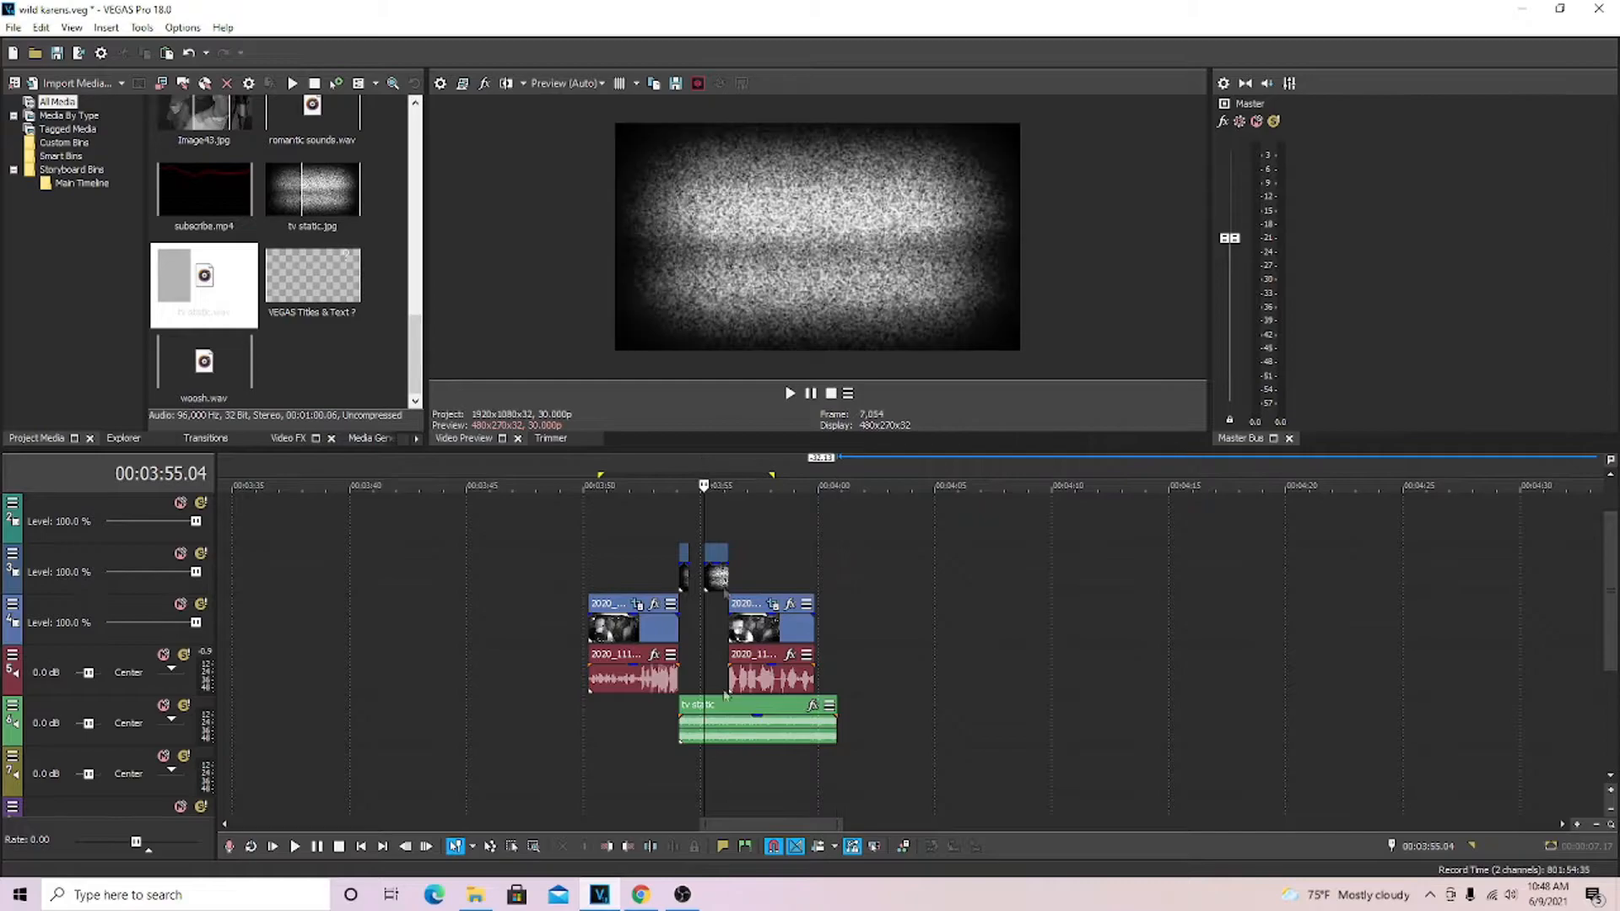
right_click(700, 734)
click(802, 387)
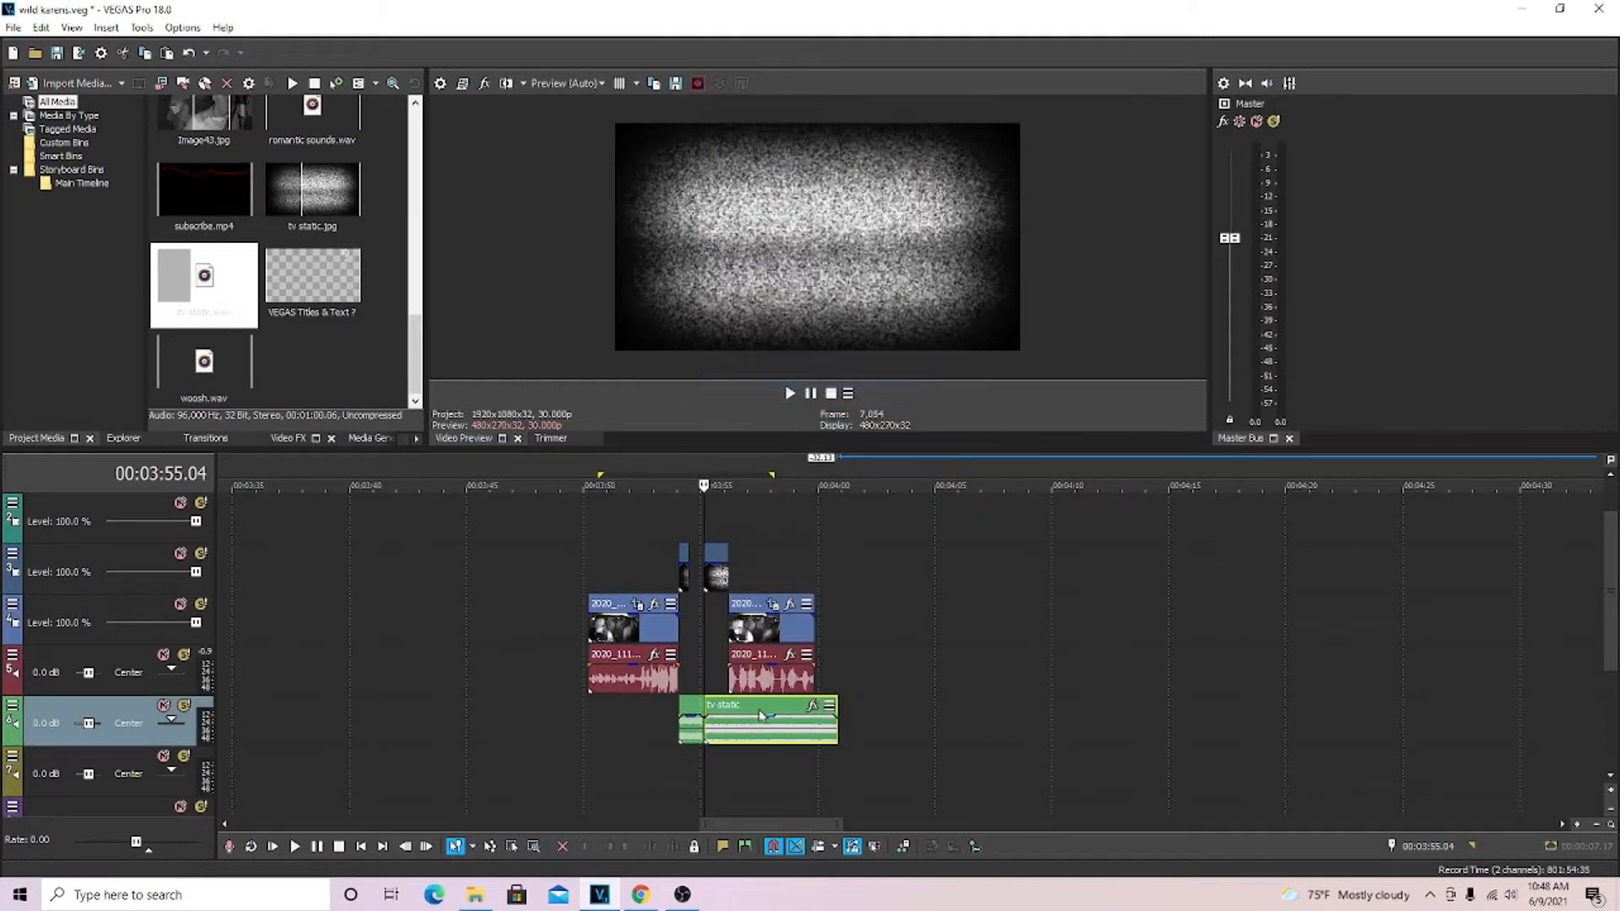
drag(731, 725, 738, 727)
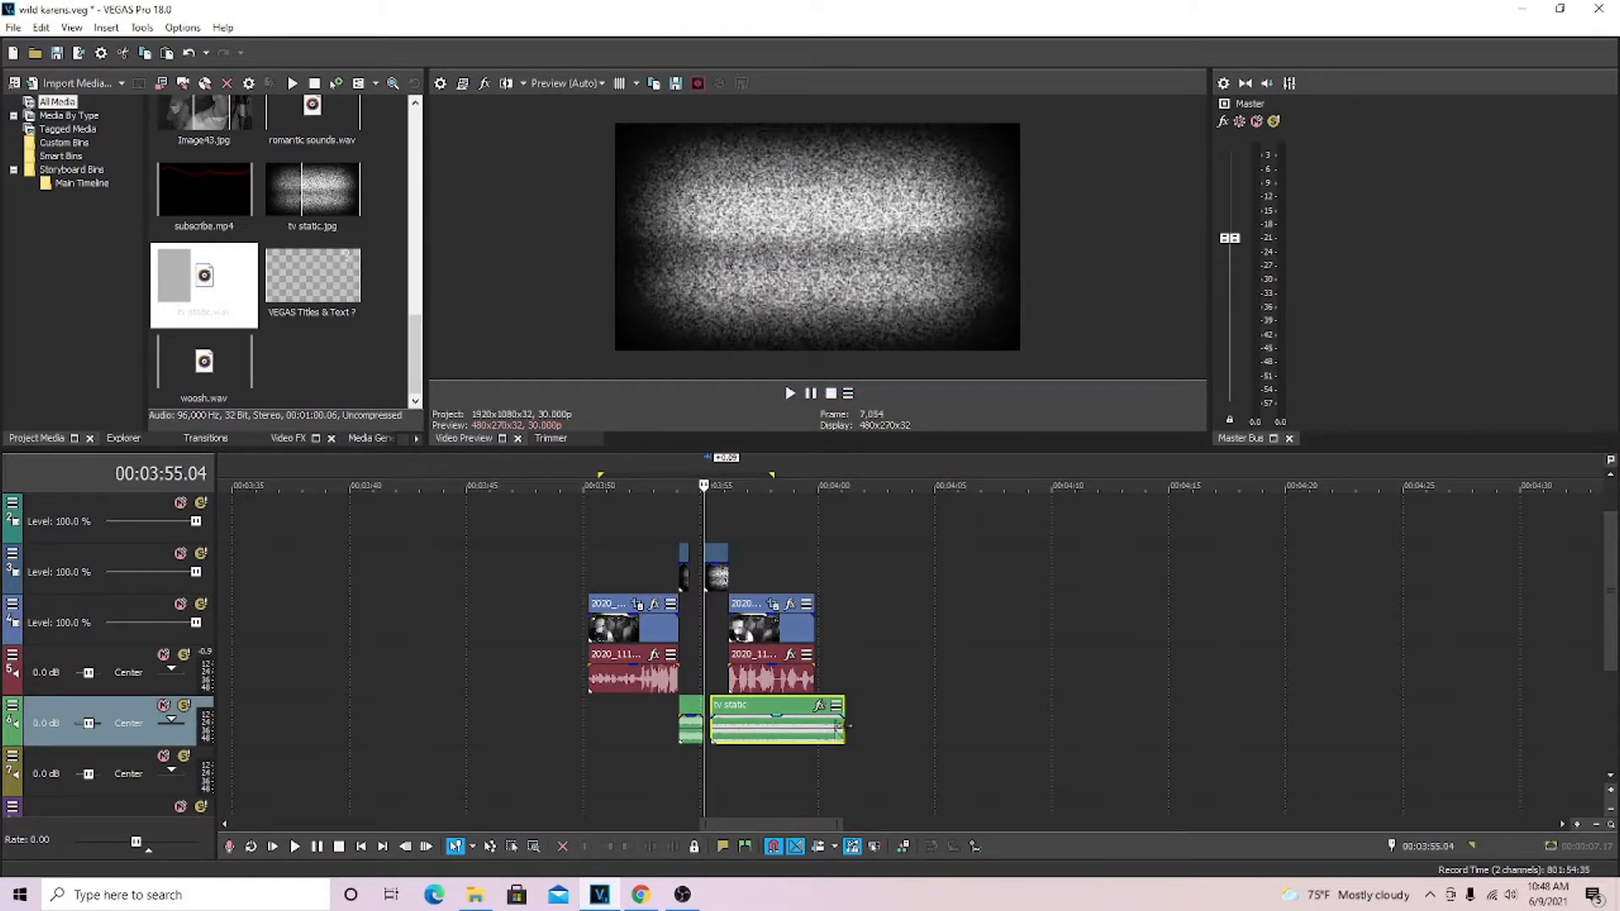
drag(839, 727, 723, 734)
Step: Play back the section around the cut to preview the static effect
click(641, 462)
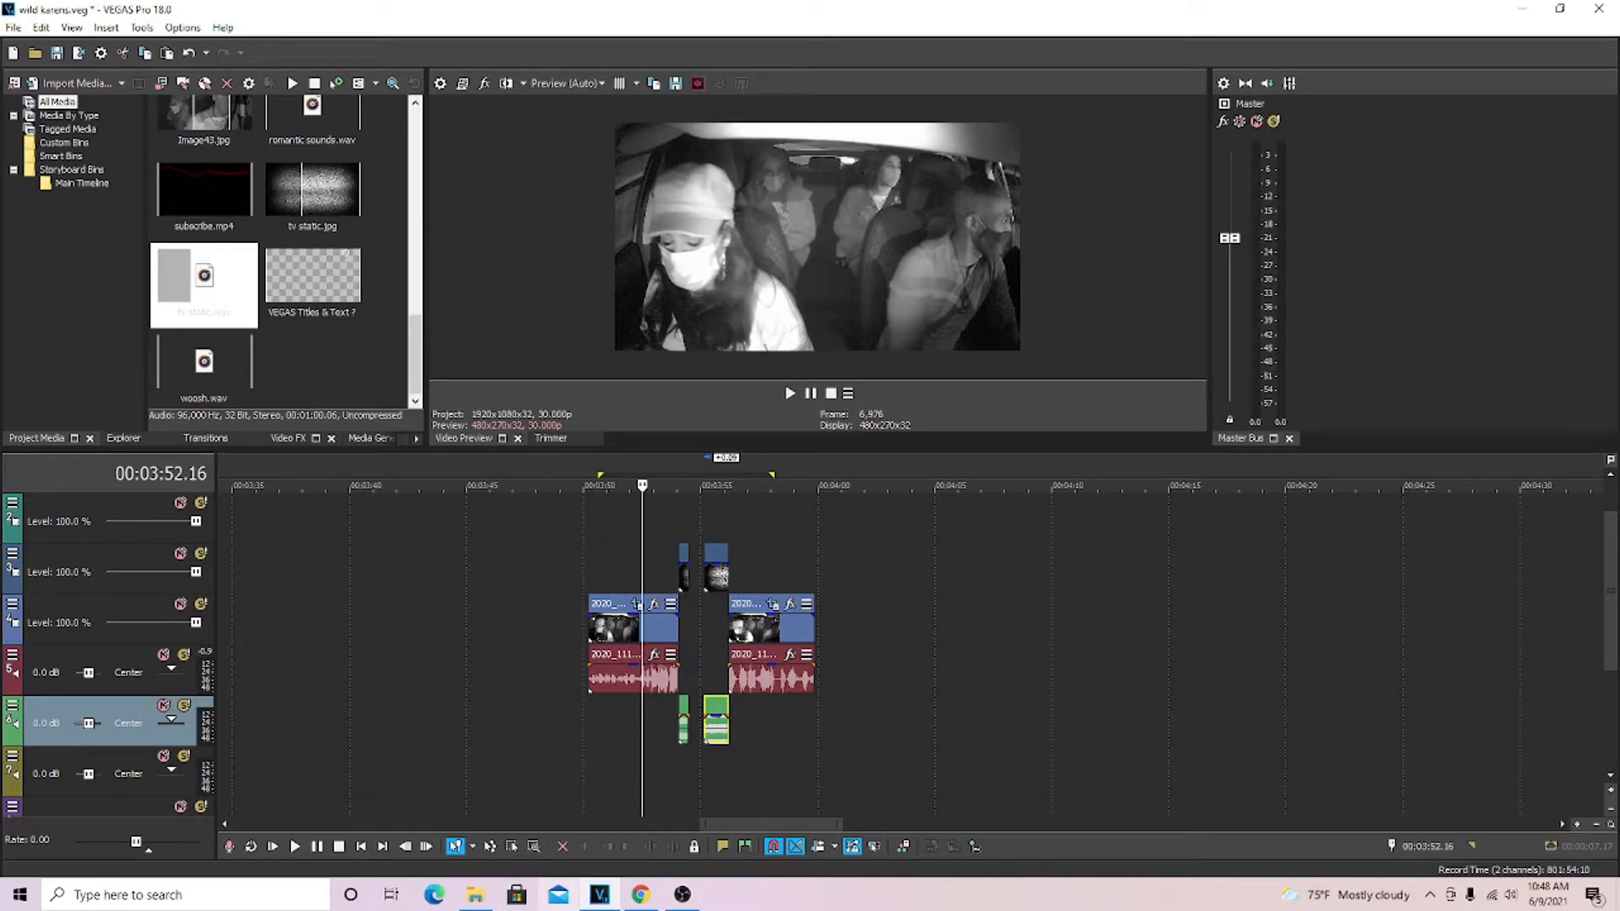
click(667, 466)
click(294, 847)
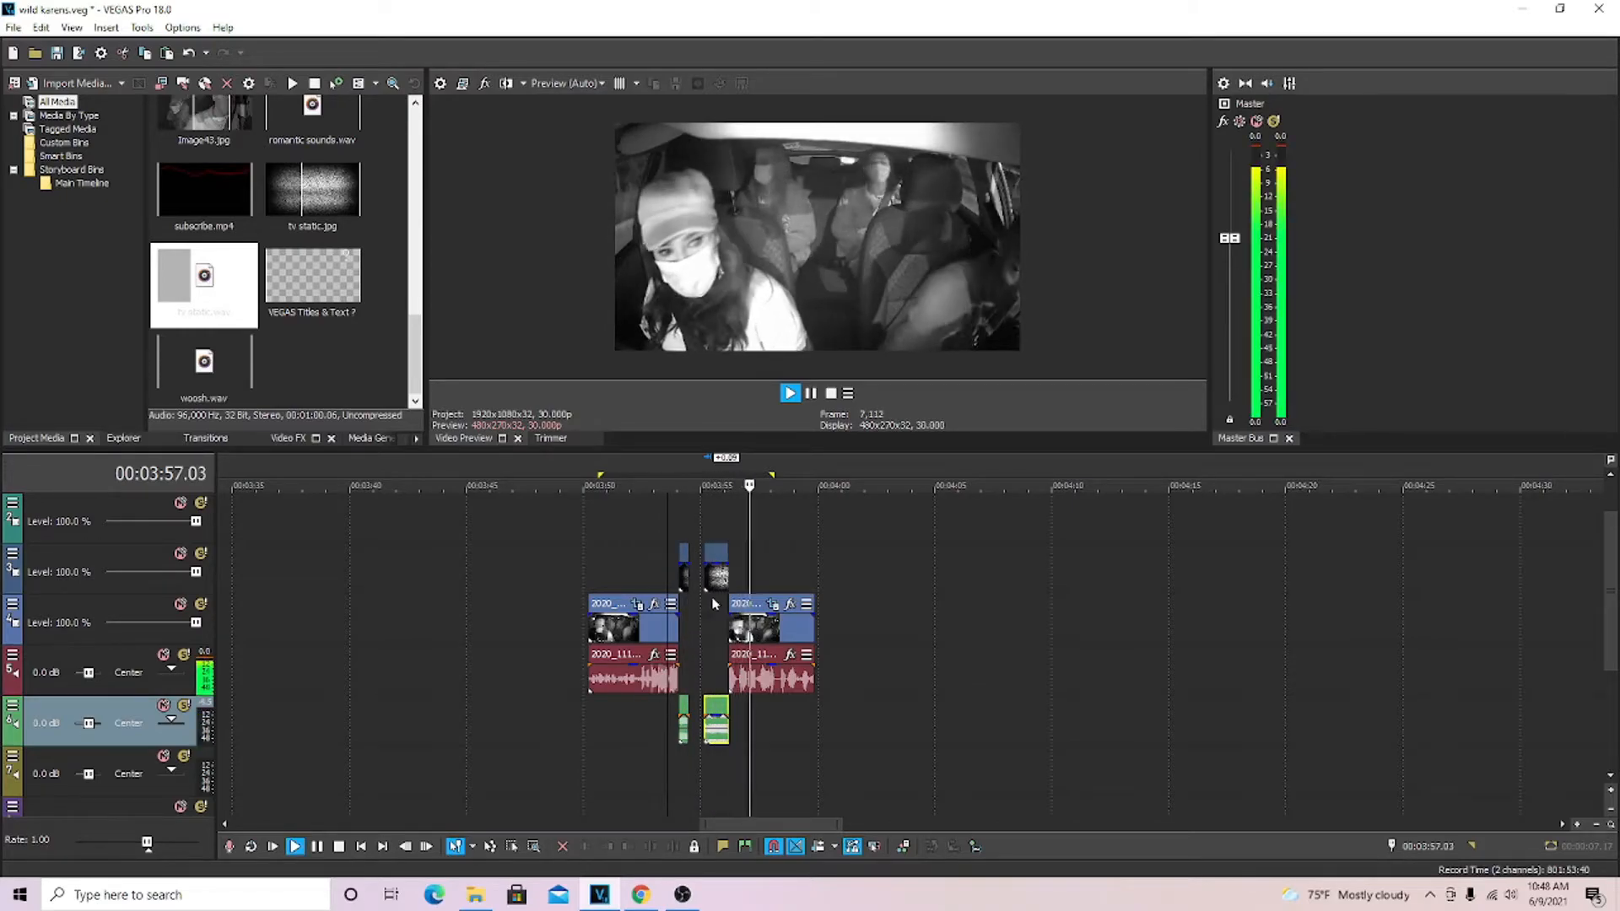
key(space)
Step: Delete the second static sound piece and the second static image flash
drag(696, 576, 708, 576)
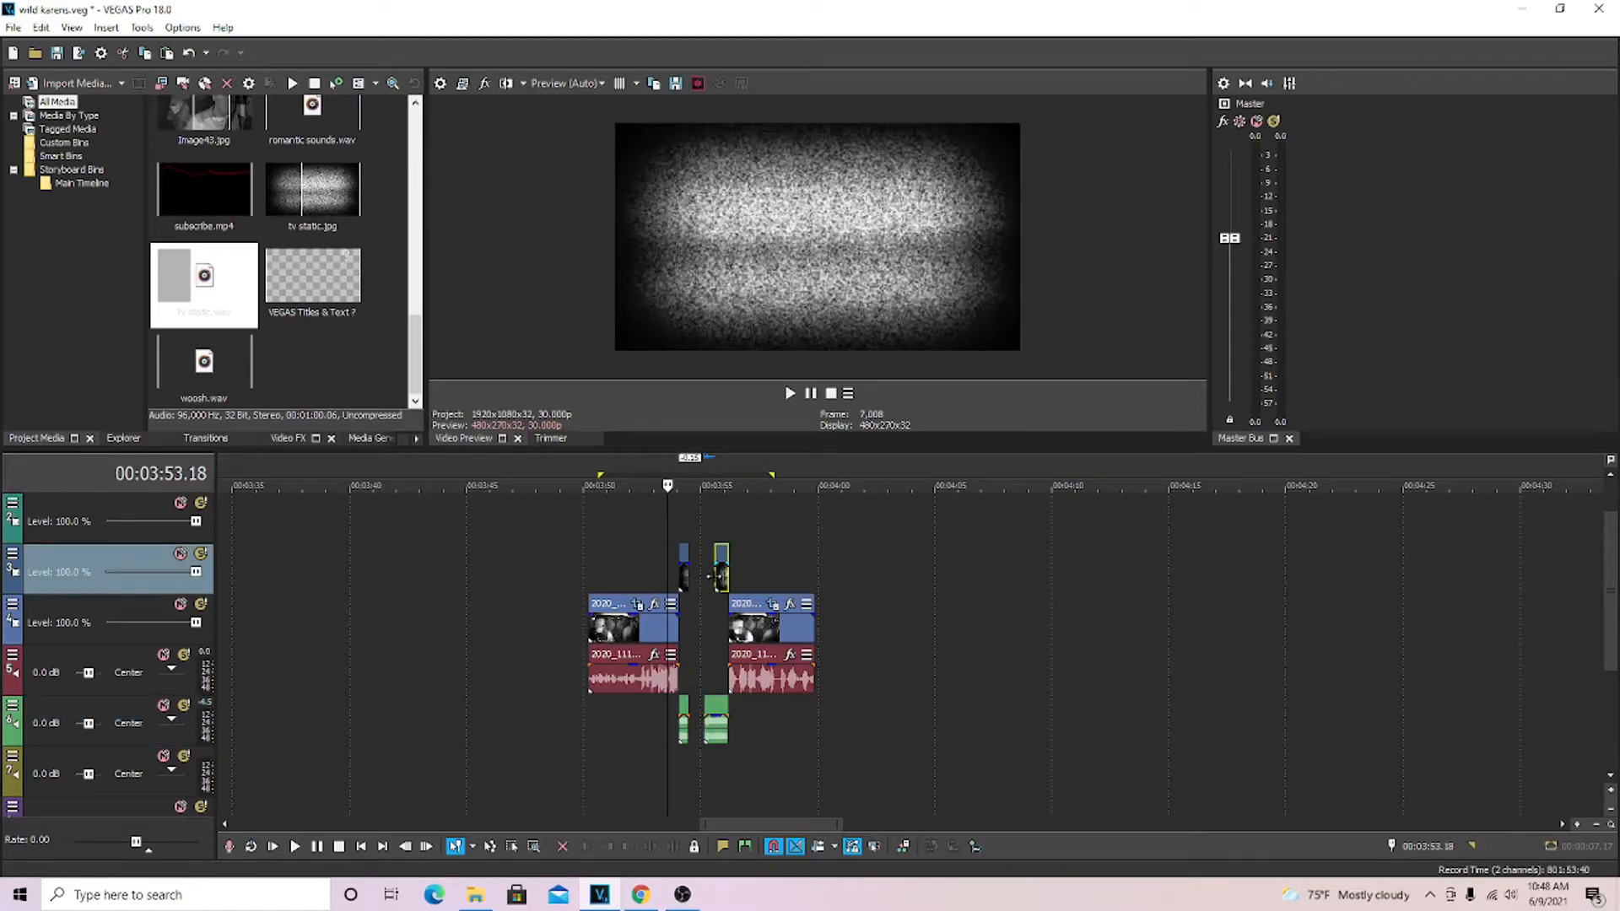
click(713, 731)
right_click(714, 731)
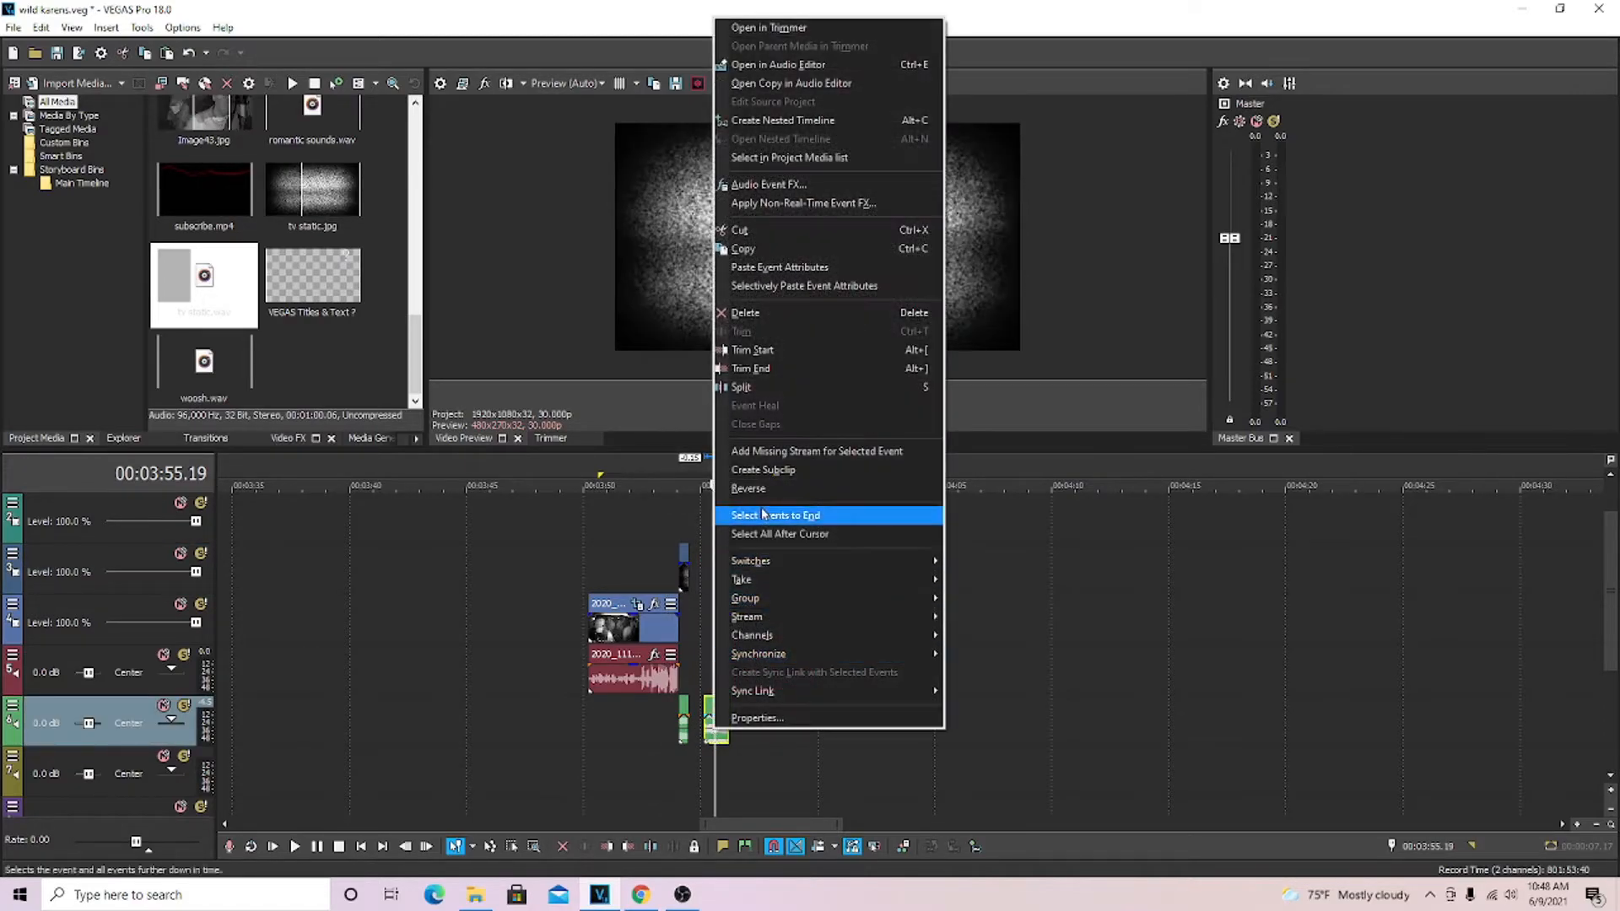
click(785, 313)
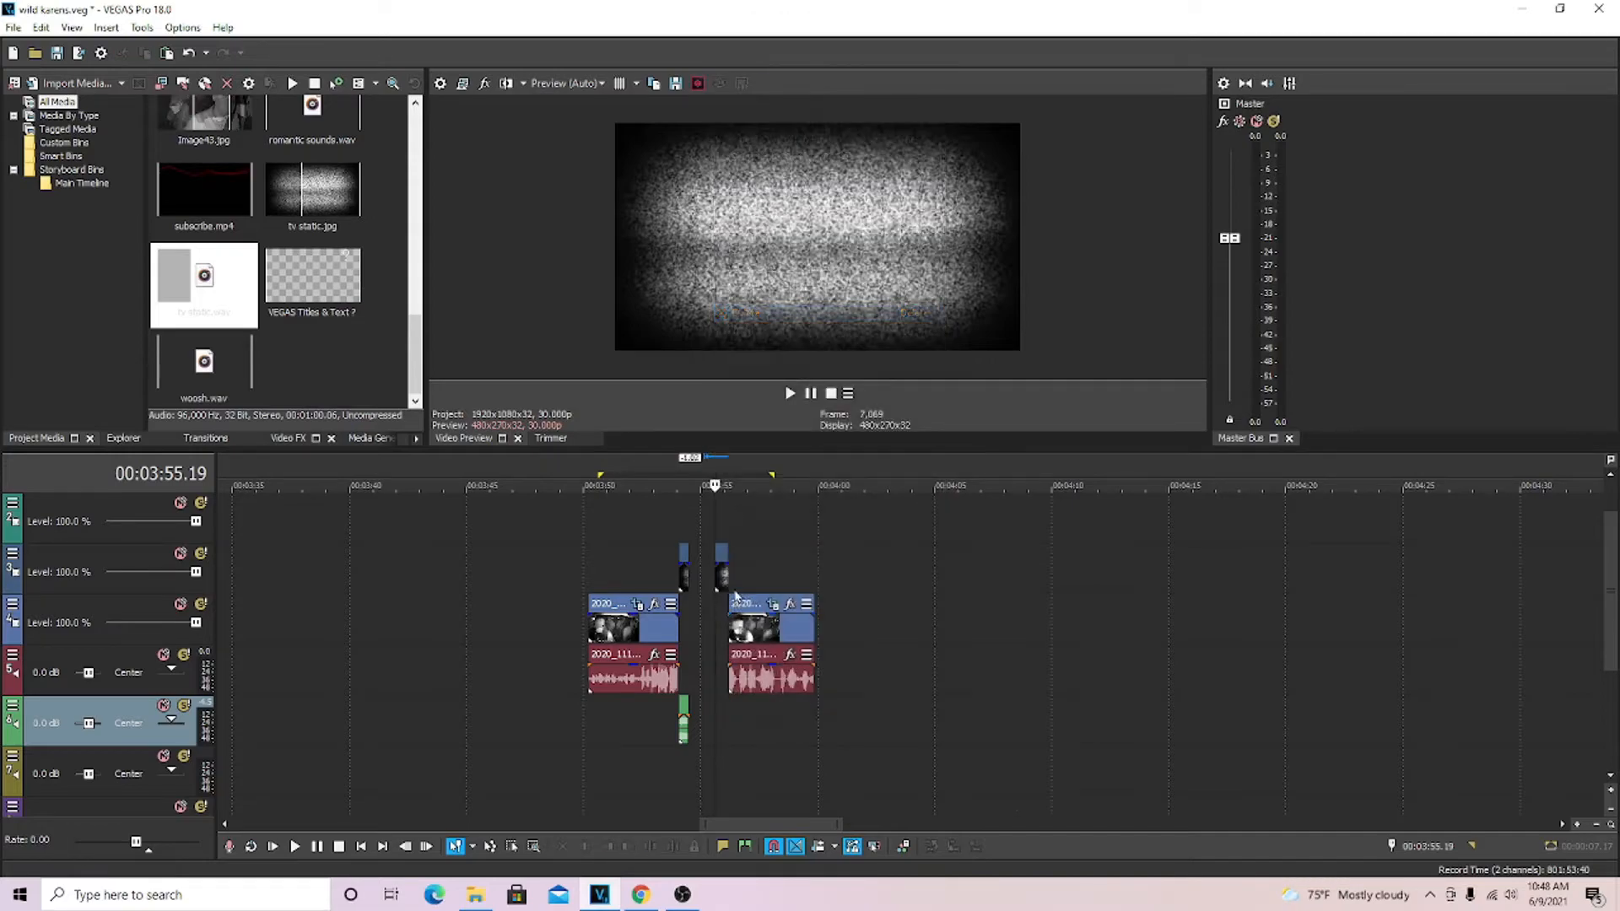
click(722, 569)
right_click(722, 570)
click(793, 344)
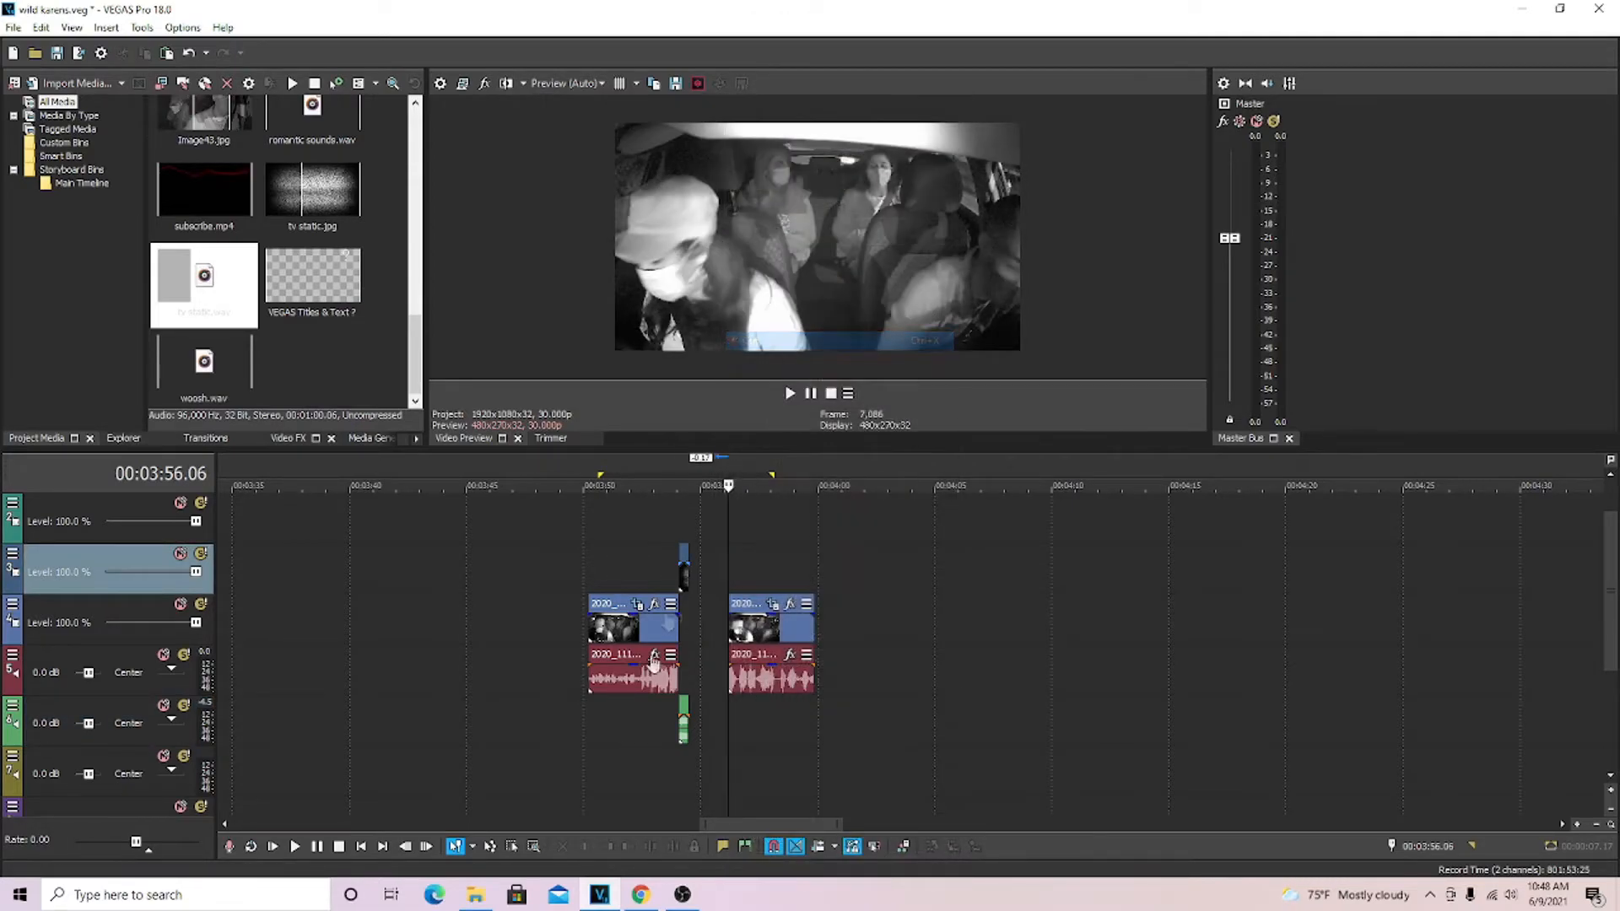
Step: Copy the remaining static flash with its sound to the start of the second clip piece
click(684, 730)
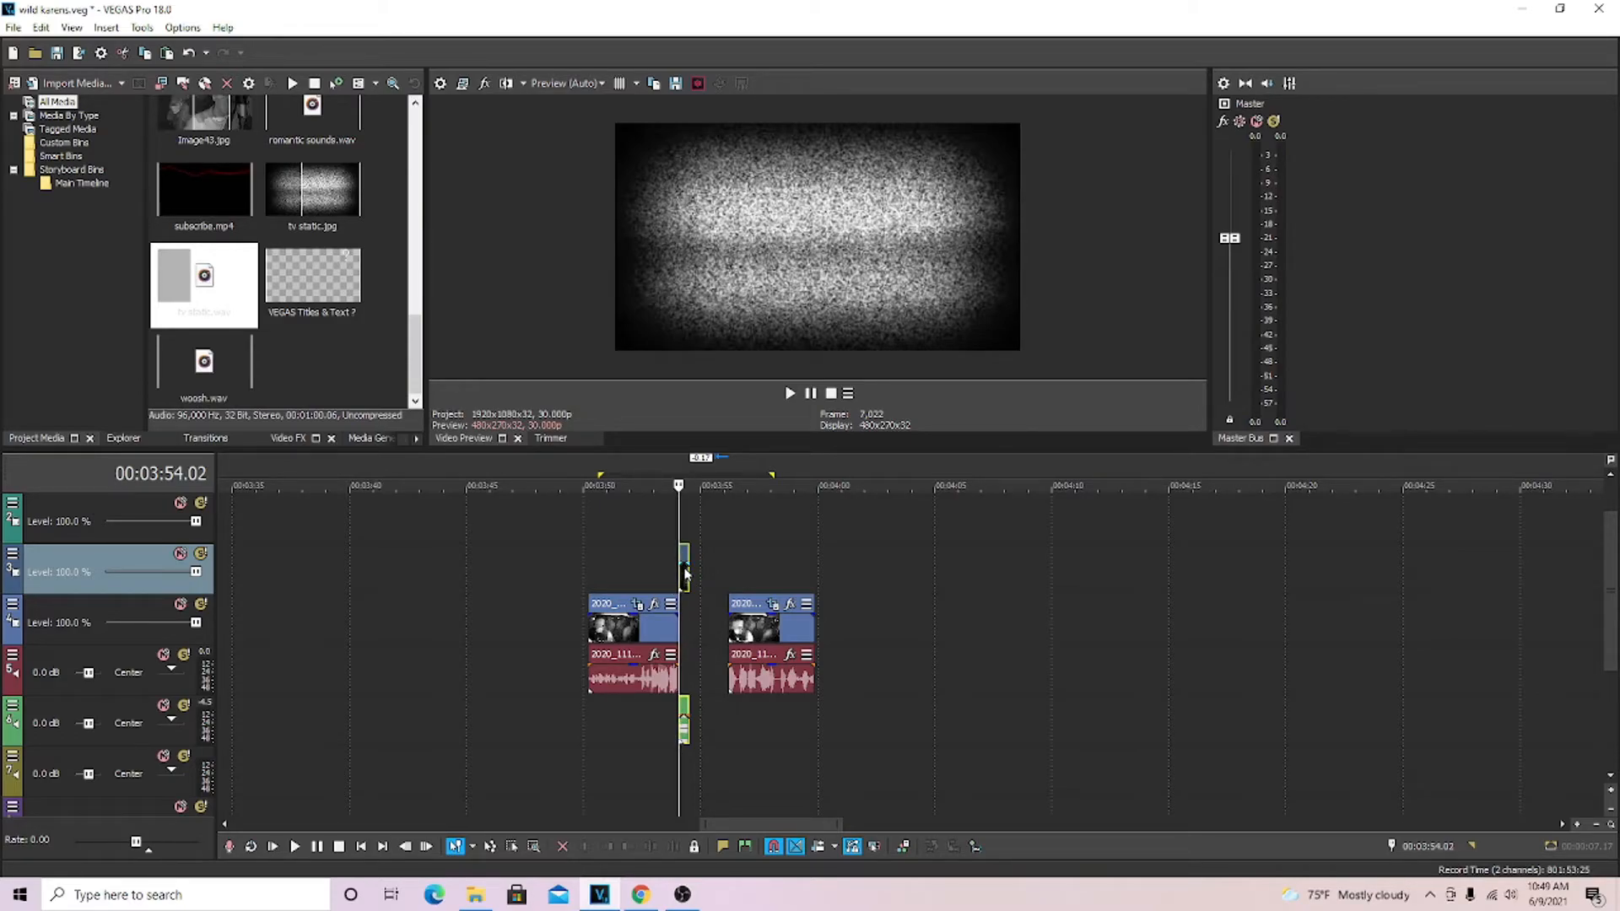
drag(685, 573, 724, 578)
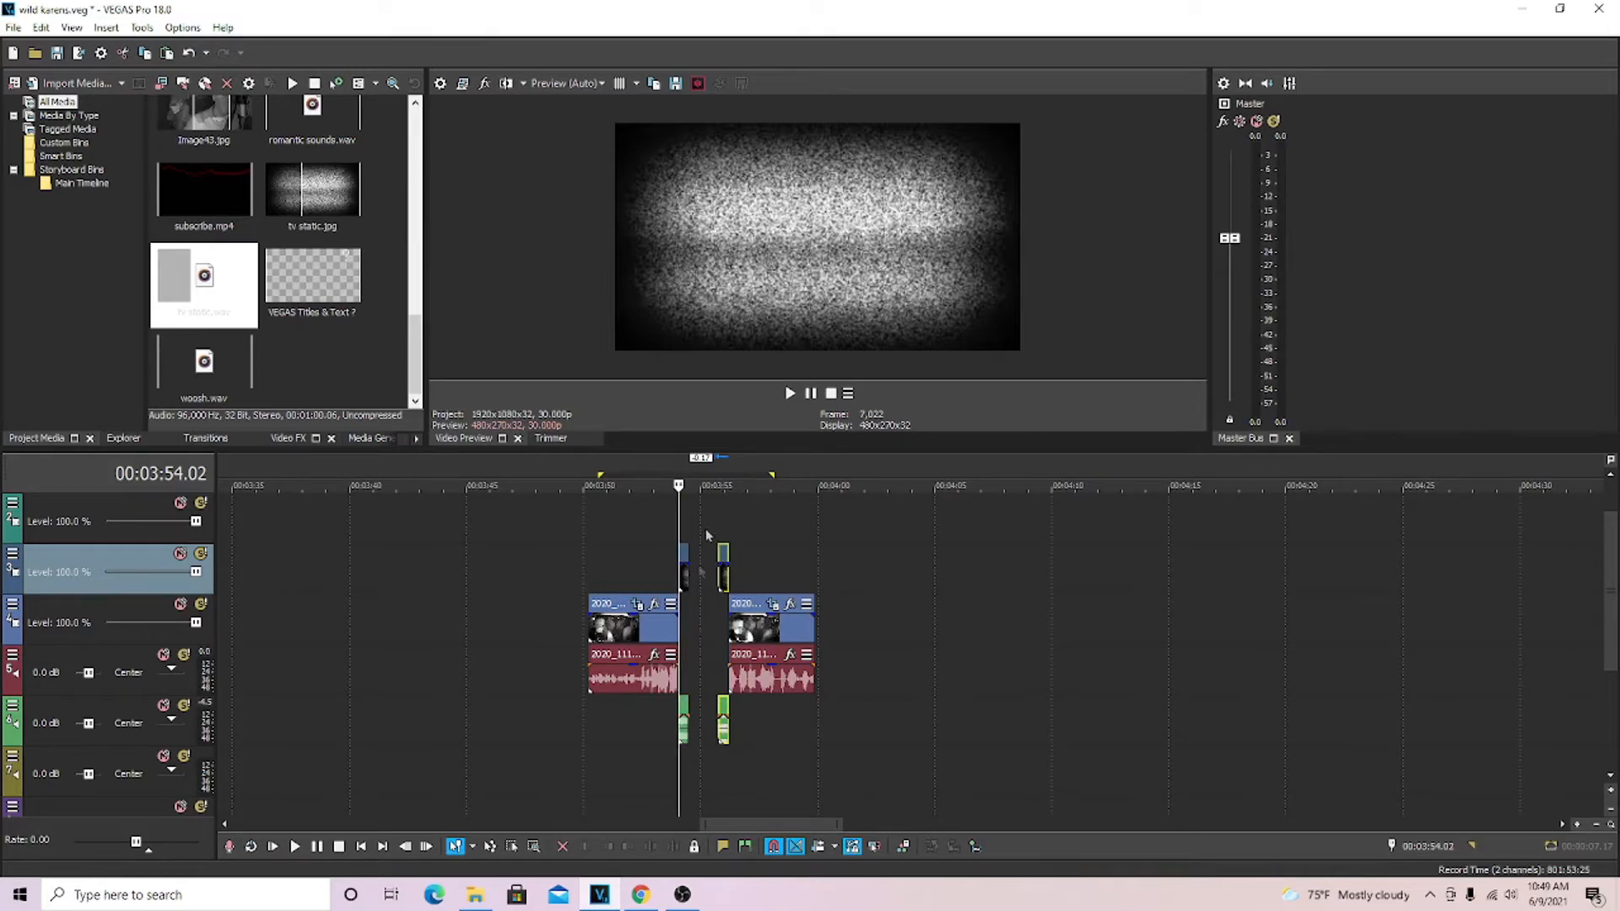
Step: Play the transition back from just before the cut
click(649, 482)
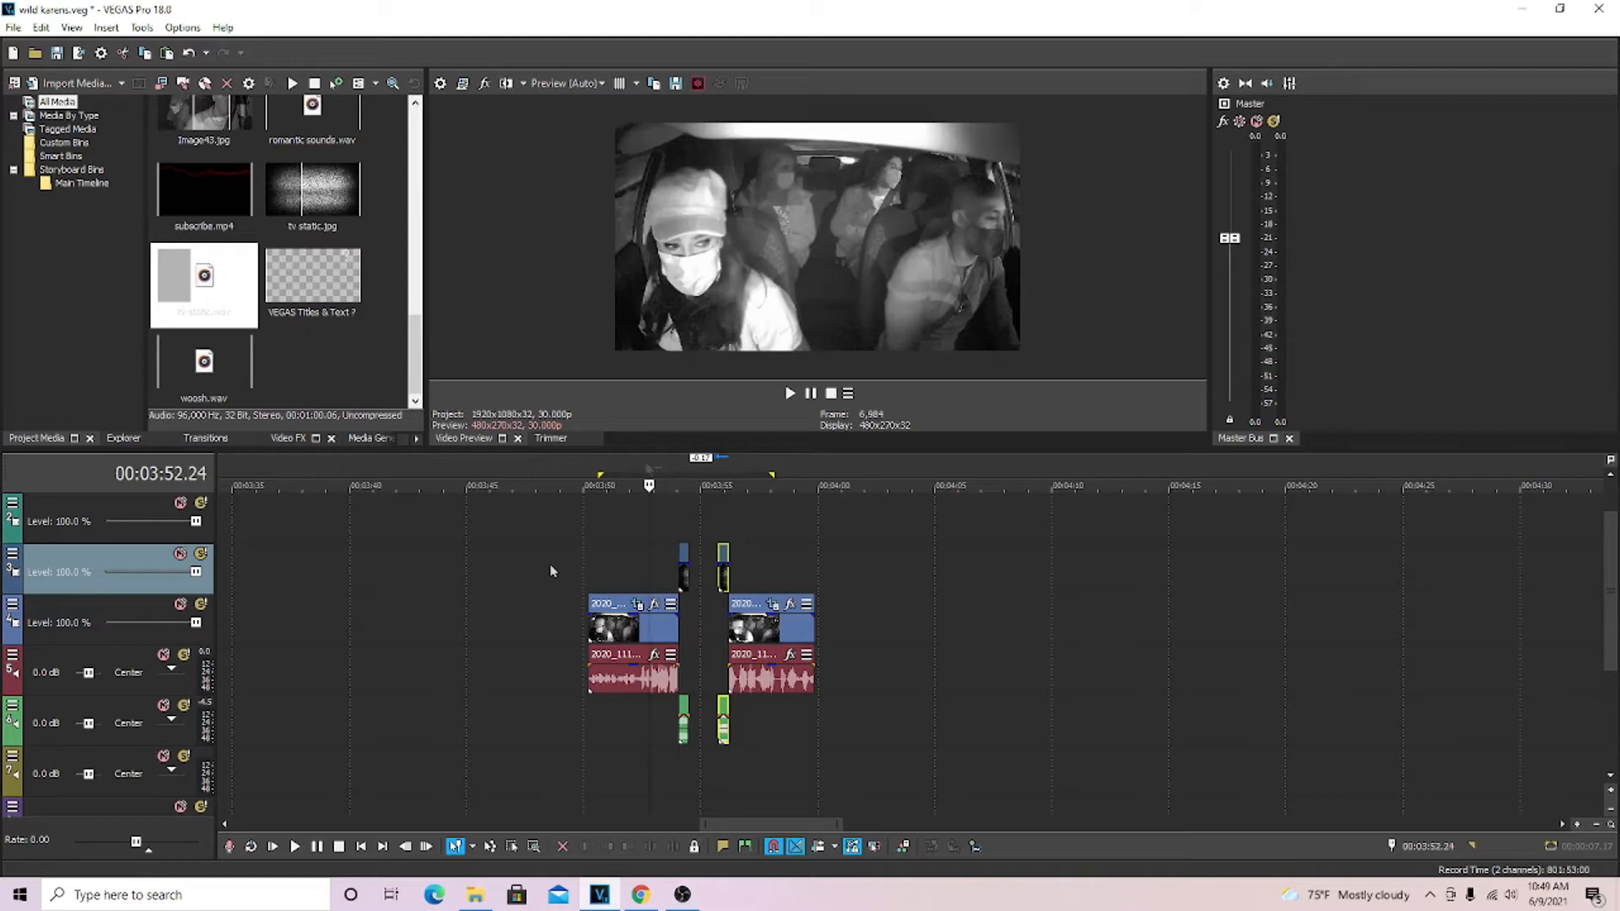
click(294, 846)
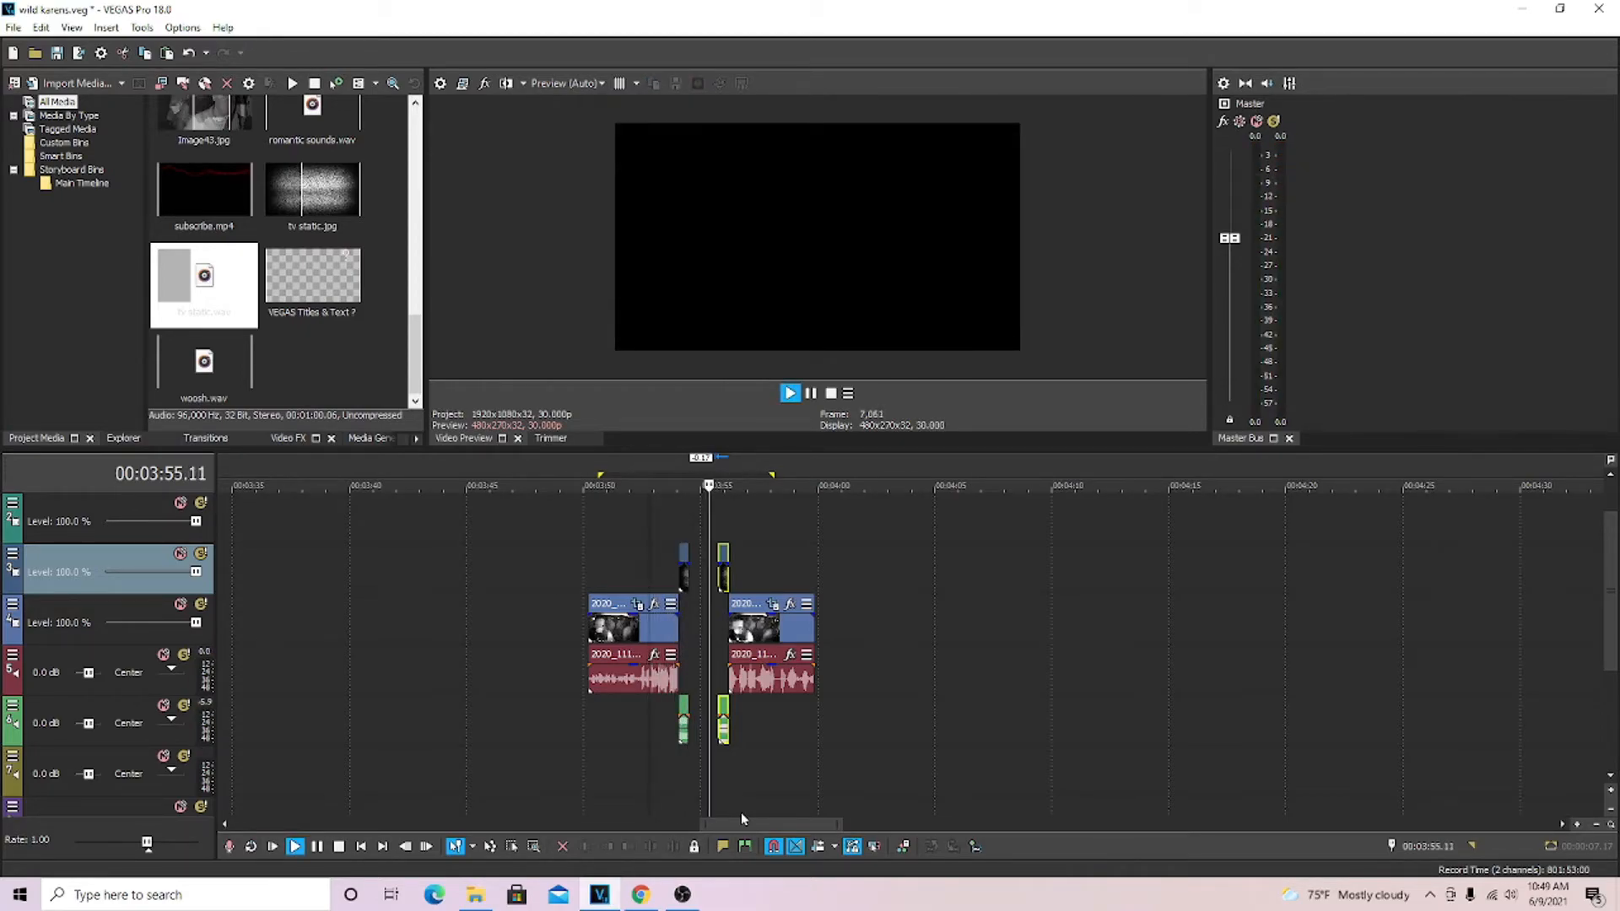
click(317, 847)
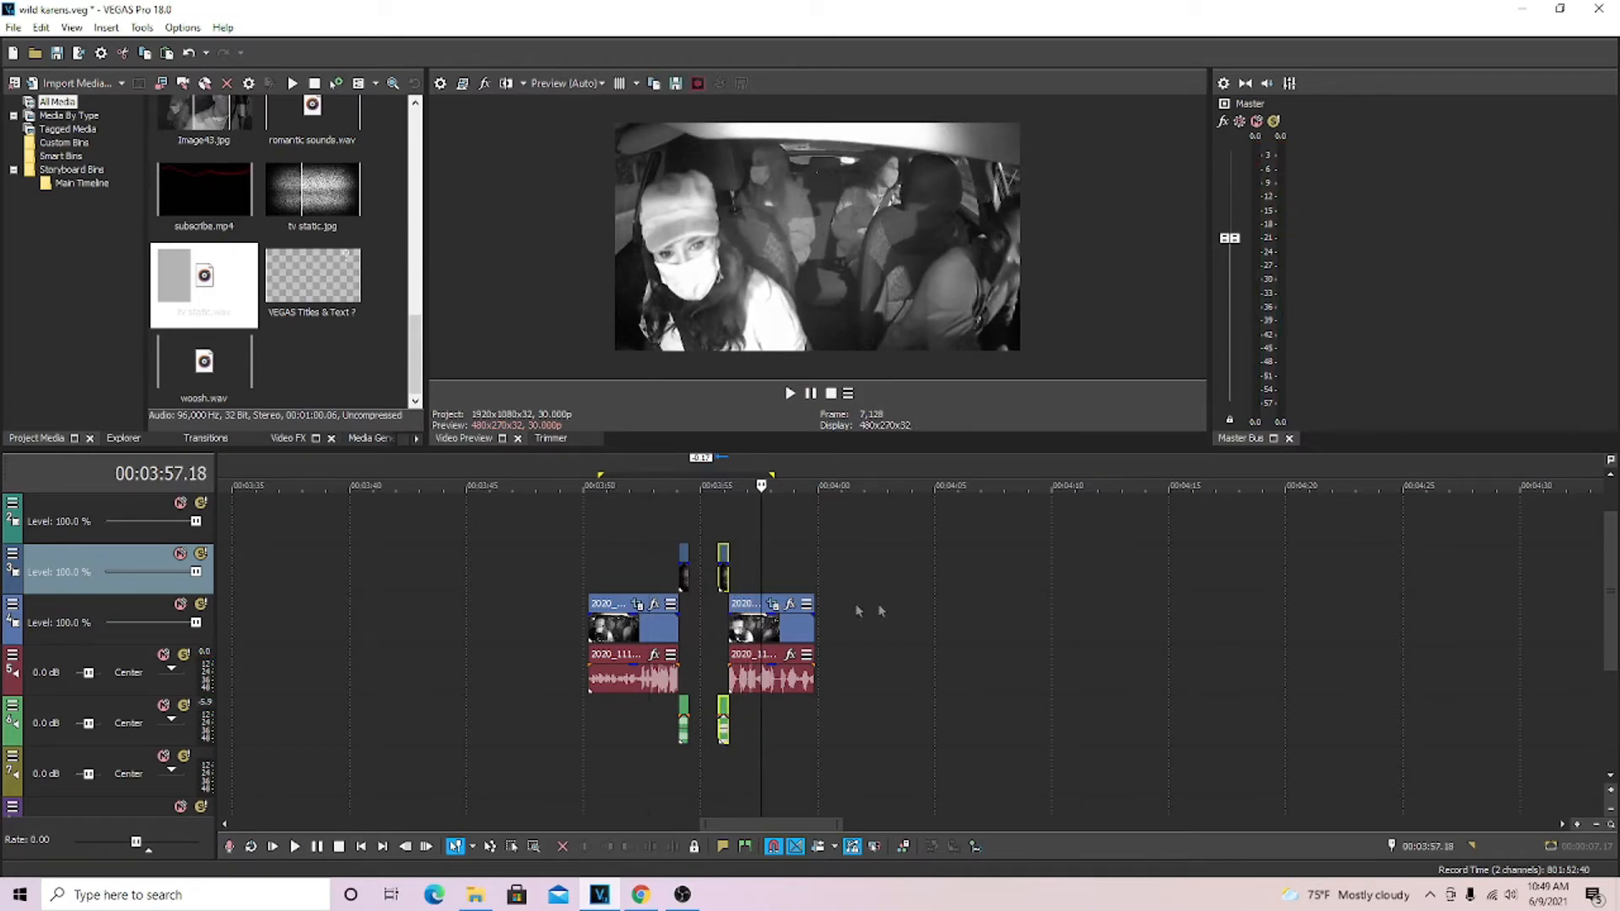
Step: Move the second clip piece with its audio left to close the gap beside the static flash
click(769, 635)
click(774, 677)
drag(793, 637, 771, 637)
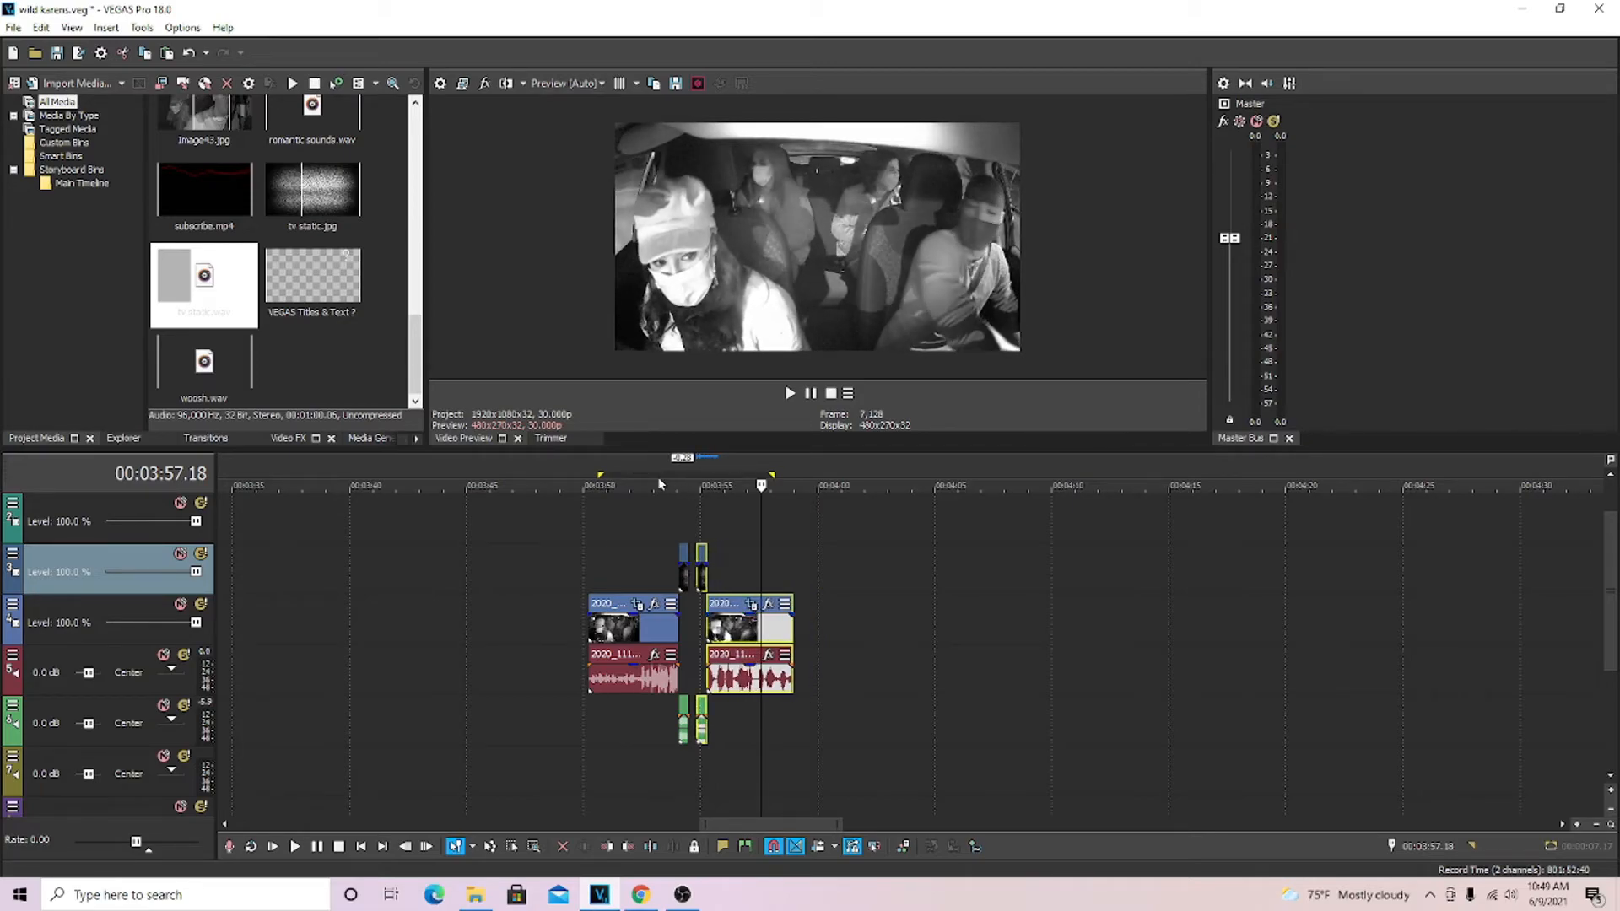
Step: Play back the edited cut from just before the static flash
click(661, 483)
click(297, 847)
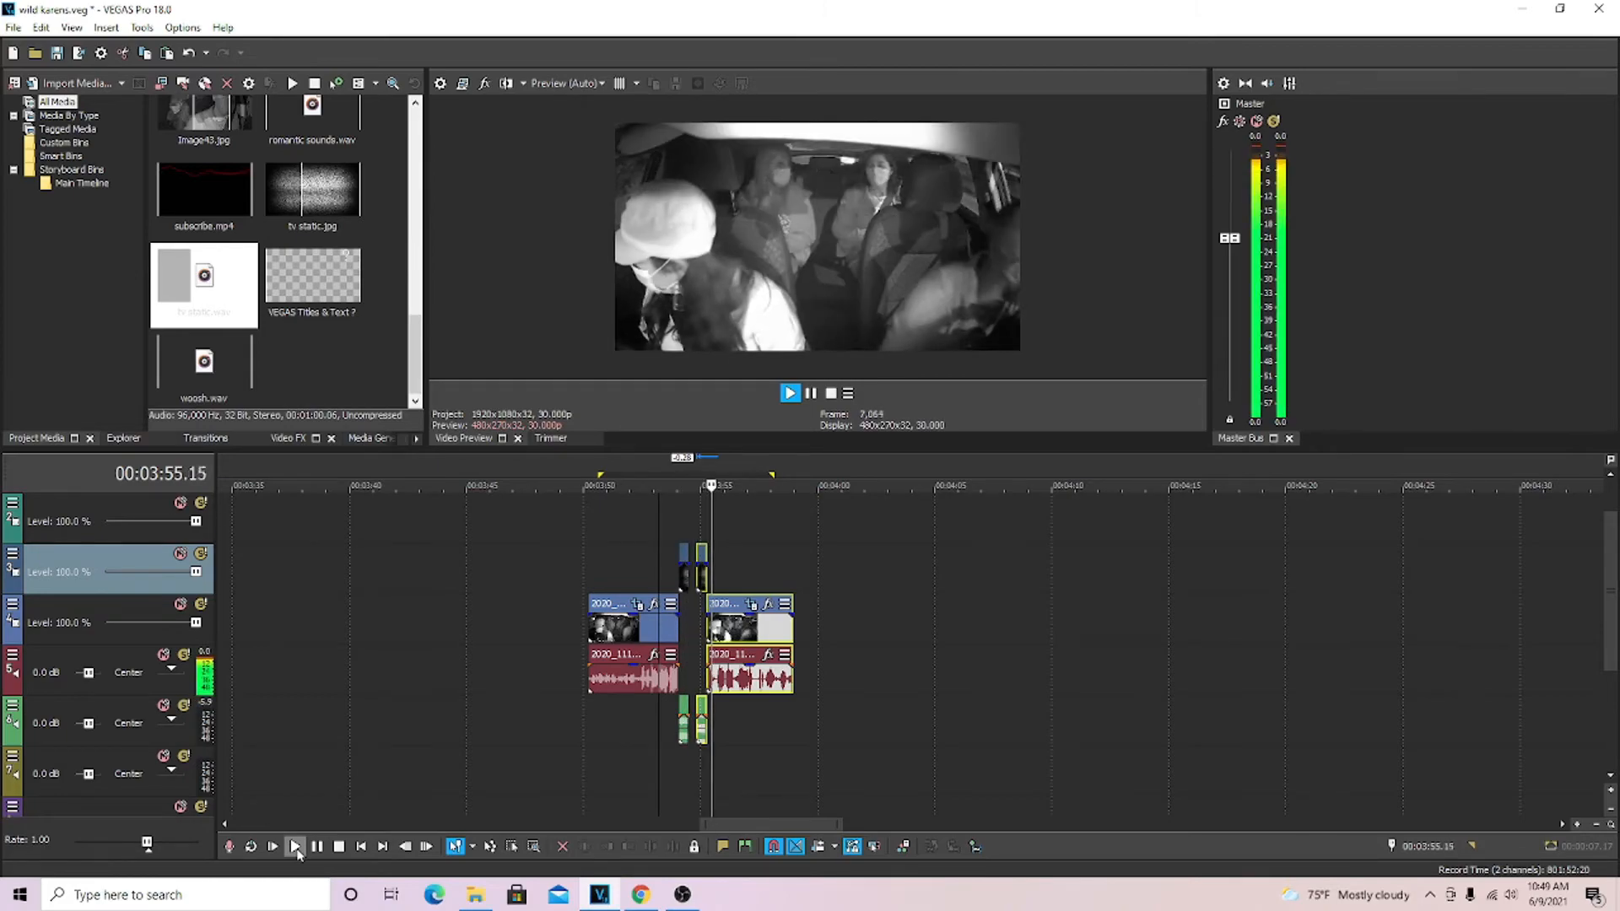
click(318, 849)
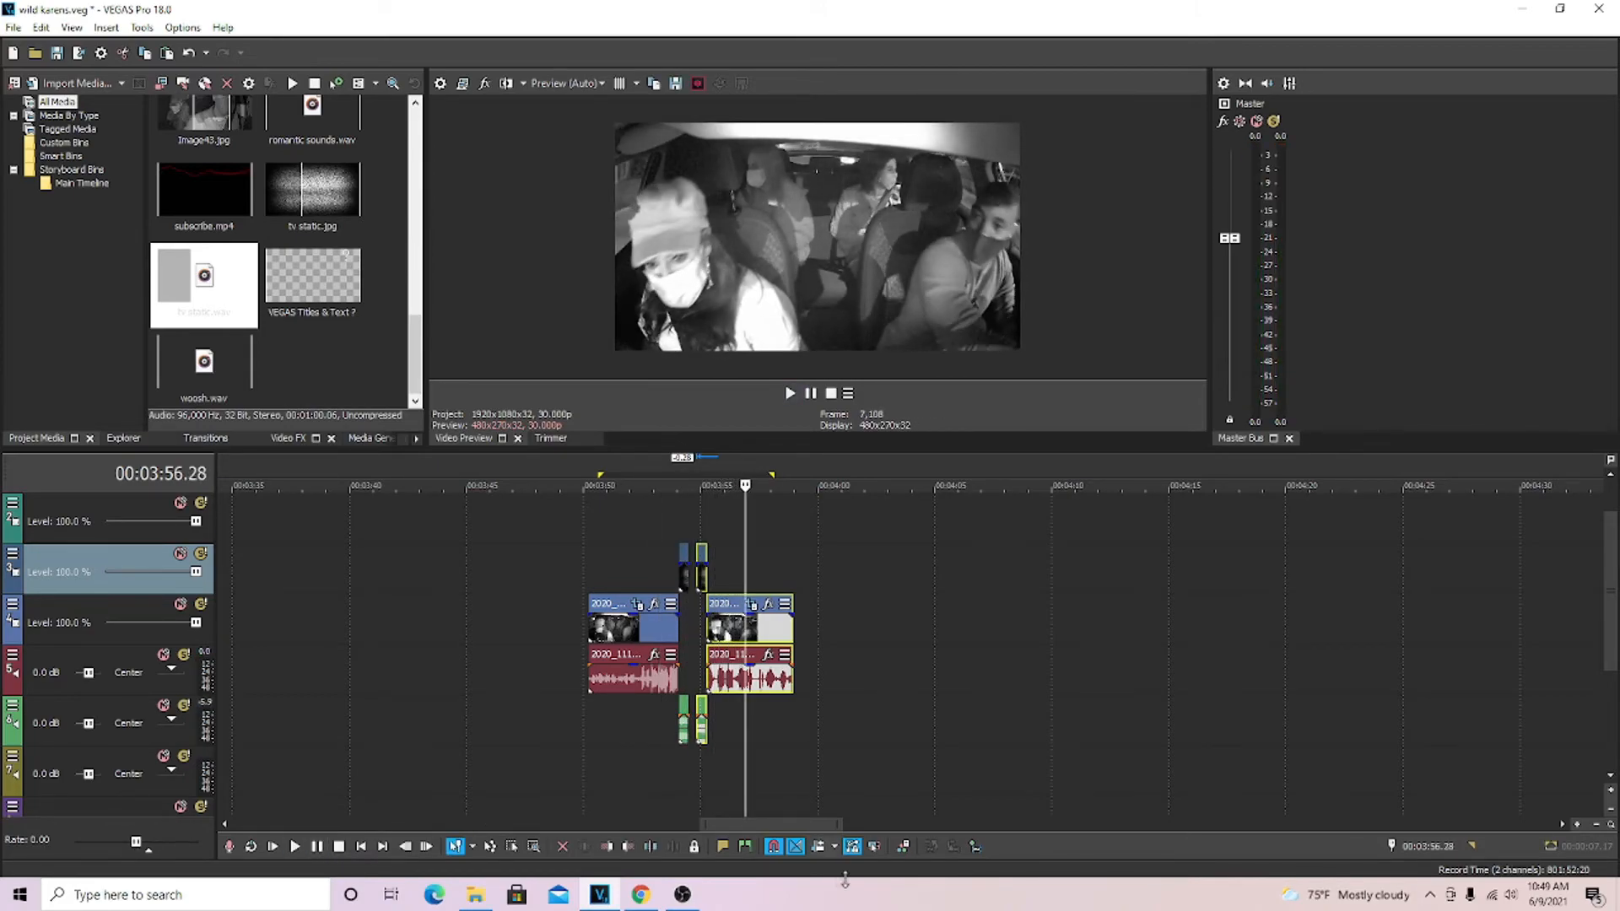